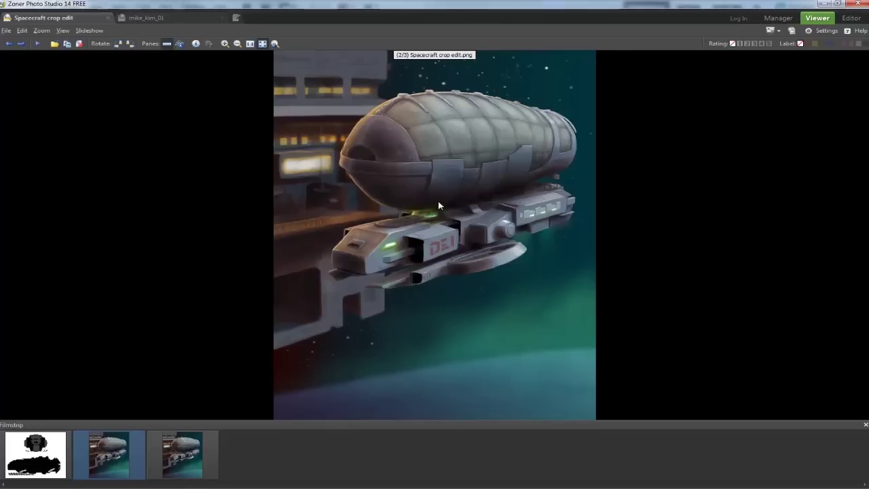
# Examine the spacecraft painting's hull details up close, switching to the blank Photoshop canvas
pyautogui.scroll(3, 439, 201)
pyautogui.scroll(2, 435, 211)
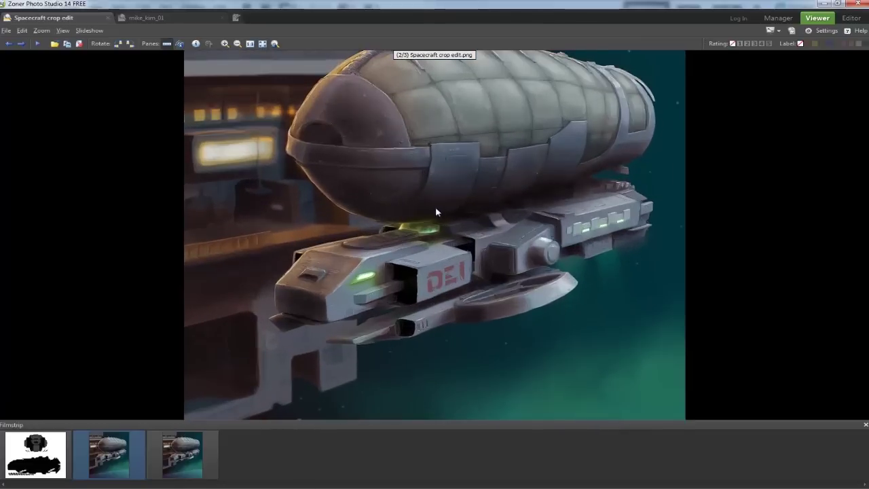
pyautogui.moveTo(458, 210); pyautogui.dragTo(434, 190)
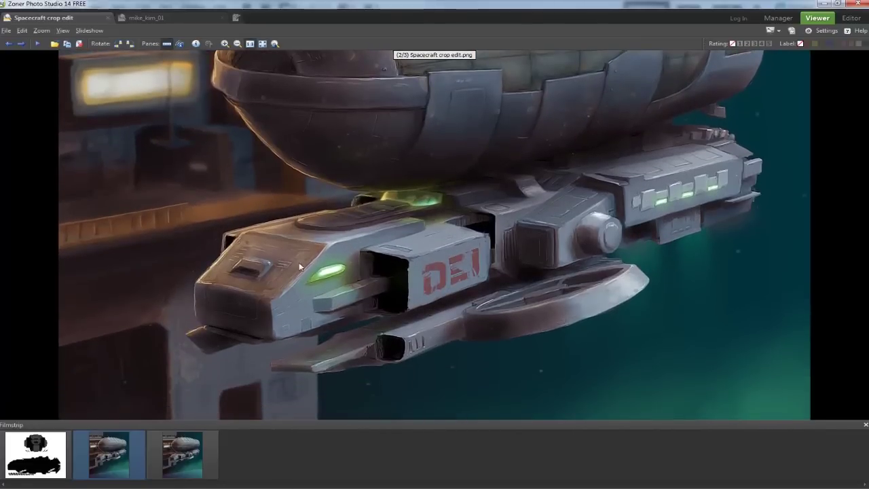
pyautogui.moveTo(708, 6); pyautogui.dragTo(0, 14)
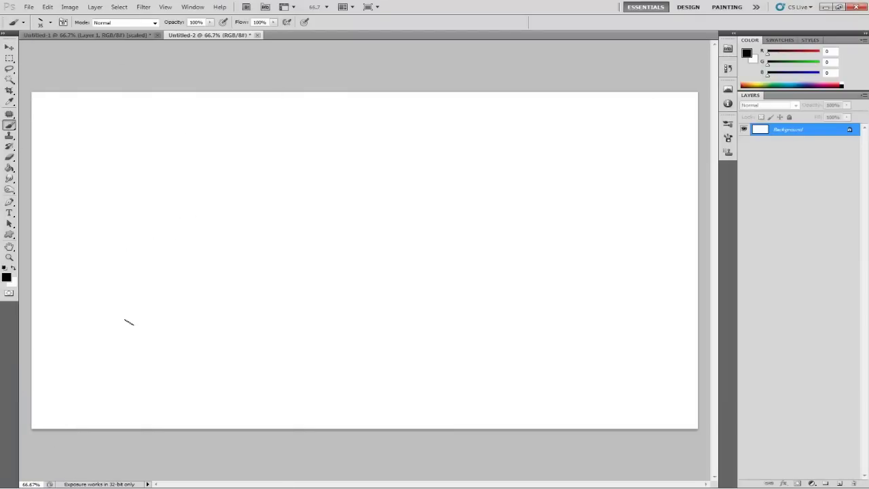
# Paint the ship's vertical nose and the front half of its stepped upper outline with straight black 35 px brush strokes
pyautogui.moveTo(93, 287); pyautogui.dragTo(93, 267)
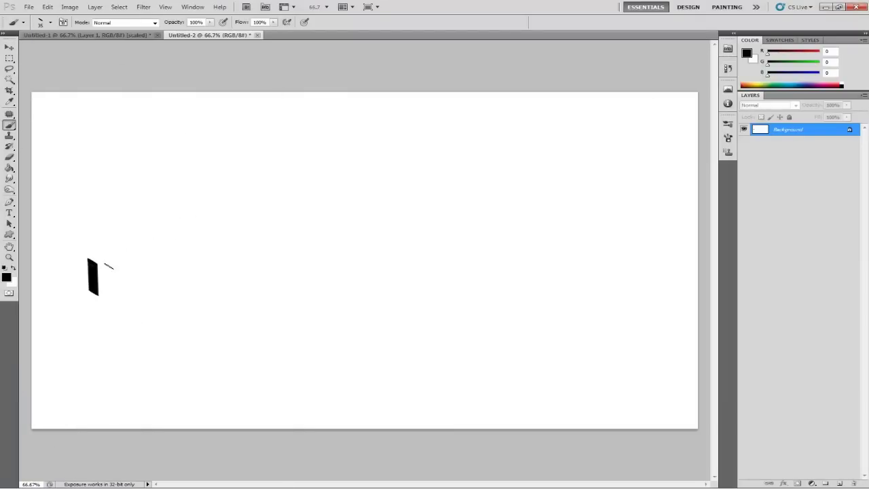
pyautogui.keyDown('shift'); pyautogui.click(141, 240); pyautogui.keyUp('shift')
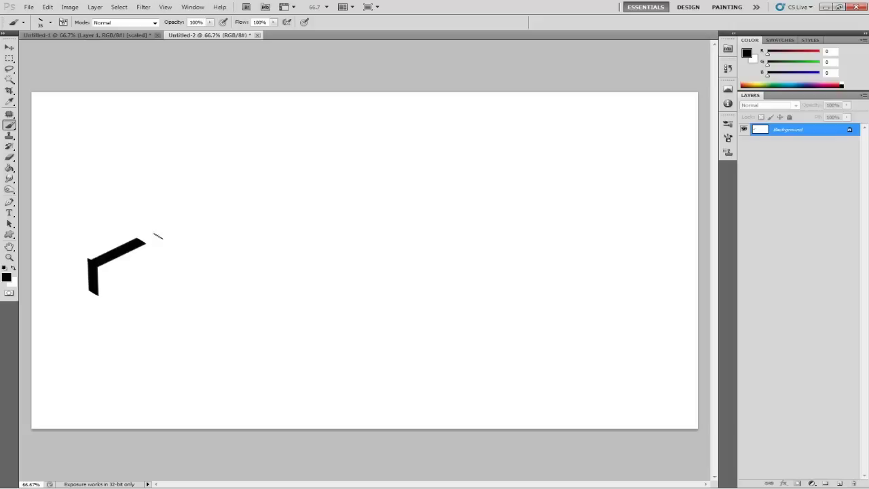
pyautogui.keyDown('shift'); pyautogui.click(246, 240); pyautogui.keyUp('shift')
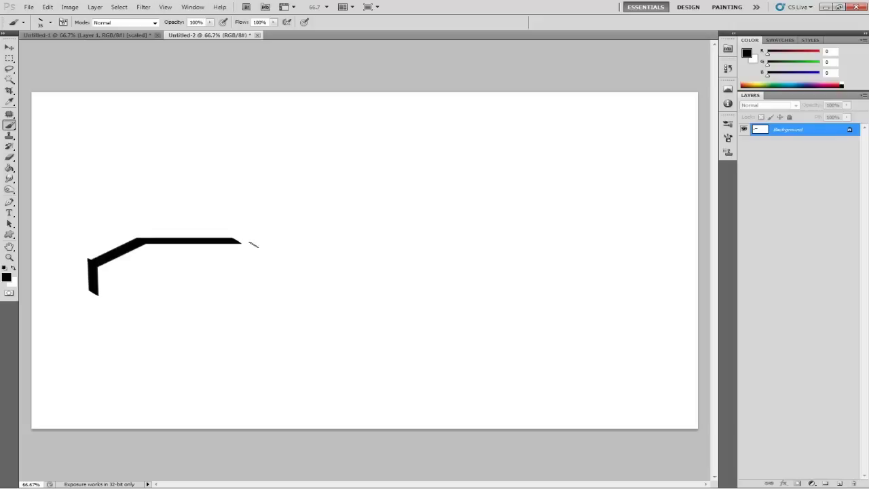
pyautogui.keyDown('shift'); pyautogui.click(251, 232); pyautogui.keyUp('shift')
pyautogui.keyDown('shift'); pyautogui.click(298, 230); pyautogui.keyUp('shift')
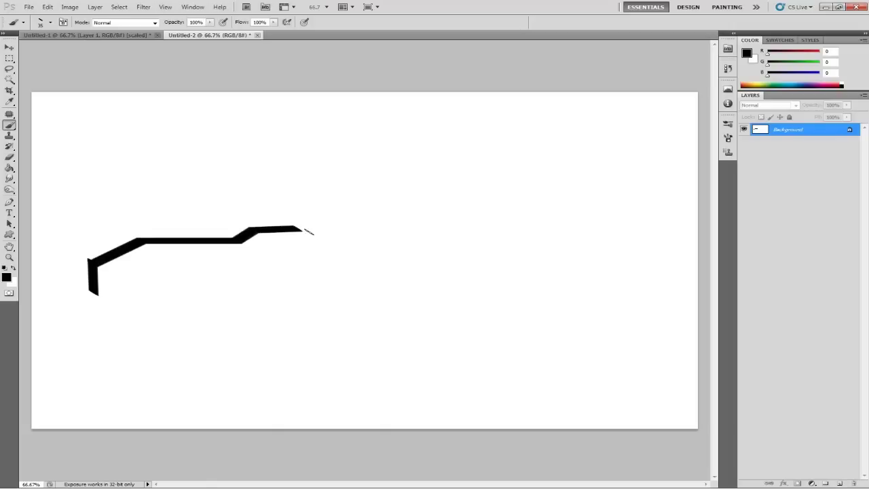
pyautogui.moveTo(302, 230); pyautogui.dragTo(322, 230)
pyautogui.keyDown('shift'); pyautogui.click(312, 219); pyautogui.keyUp('shift')
pyautogui.keyDown('shift'); pyautogui.click(359, 218); pyautogui.keyUp('shift')
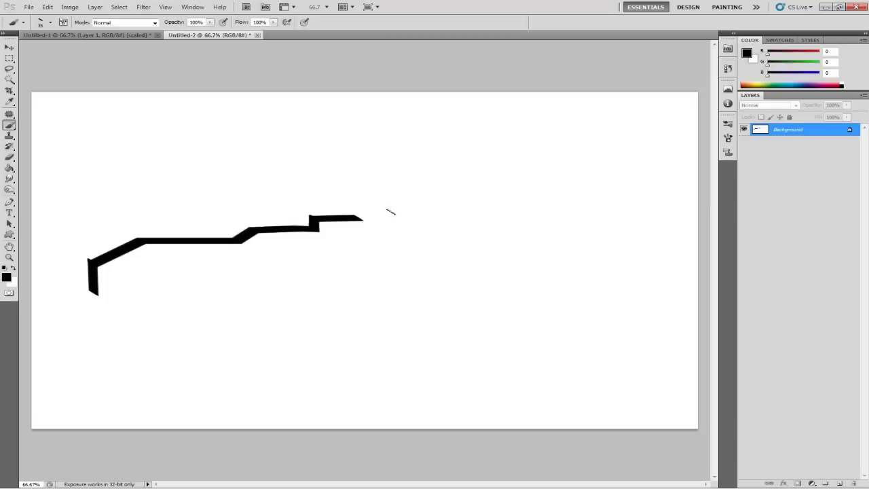
# Continue the upper outline toward the stern with straight strokes, adding a slope, a raised block and a lower rear deck
pyautogui.keyDown('shift'); pyautogui.click(386, 208); pyautogui.keyUp('shift')
pyautogui.keyDown('shift'); pyautogui.click(419, 206); pyautogui.keyUp('shift')
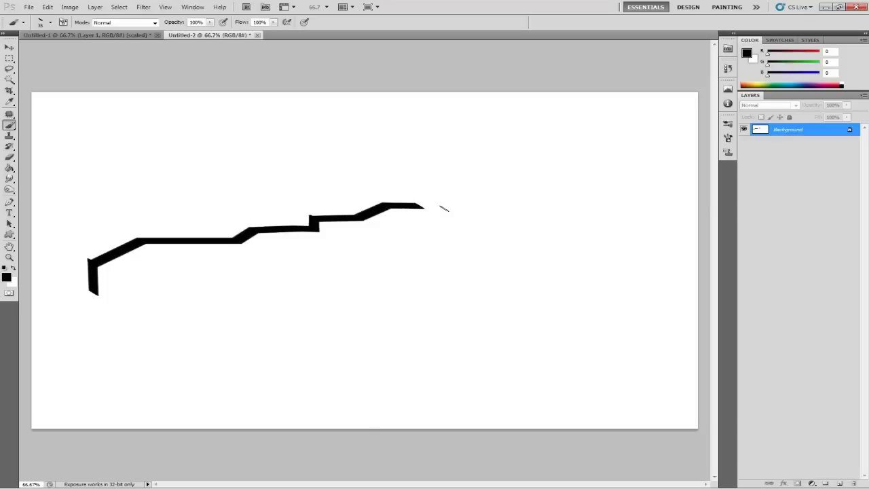
pyautogui.keyDown('shift'); pyautogui.click(468, 206); pyautogui.keyUp('shift')
pyautogui.keyDown('shift'); pyautogui.click(465, 195); pyautogui.keyUp('shift')
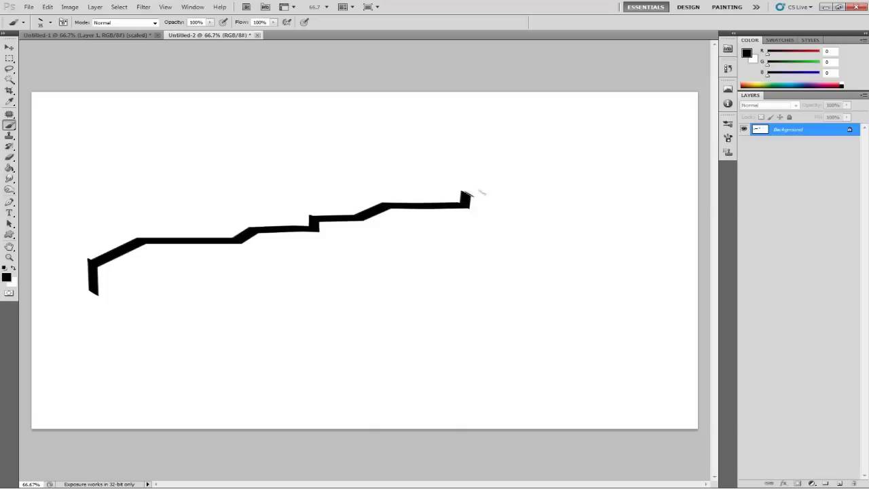
pyautogui.keyDown('shift'); pyautogui.click(514, 193); pyautogui.keyUp('shift')
pyautogui.hotkey('ctrl', 'z')
pyautogui.keyDown('shift'); pyautogui.click(522, 196); pyautogui.keyUp('shift')
pyautogui.moveTo(529, 202); pyautogui.dragTo(595, 204)
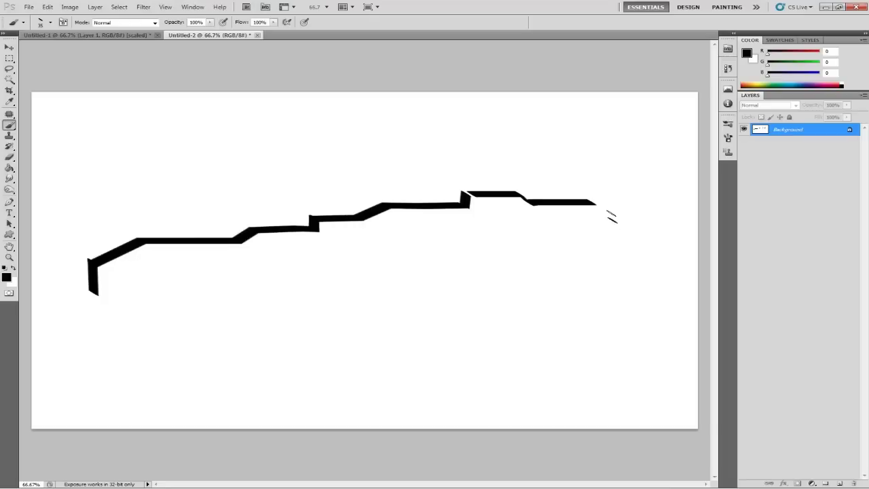
# Paint the stern's upper corner as a thin downward slope followed by a short, thick, near-vertical edge
pyautogui.keyDown('shift'); pyautogui.click(611, 217); pyautogui.keyUp('shift')
pyautogui.hotkey('ctrl', 'alt', 'z')
pyautogui.keyDown('shift'); pyautogui.click(607, 217); pyautogui.keyUp('shift')
pyautogui.hotkey('ctrl', 'alt', 'z')
pyautogui.keyDown('shift'); pyautogui.click(618, 218); pyautogui.keyUp('shift')
pyautogui.keyDown('shift'); pyautogui.click(624, 248); pyautogui.keyUp('shift')
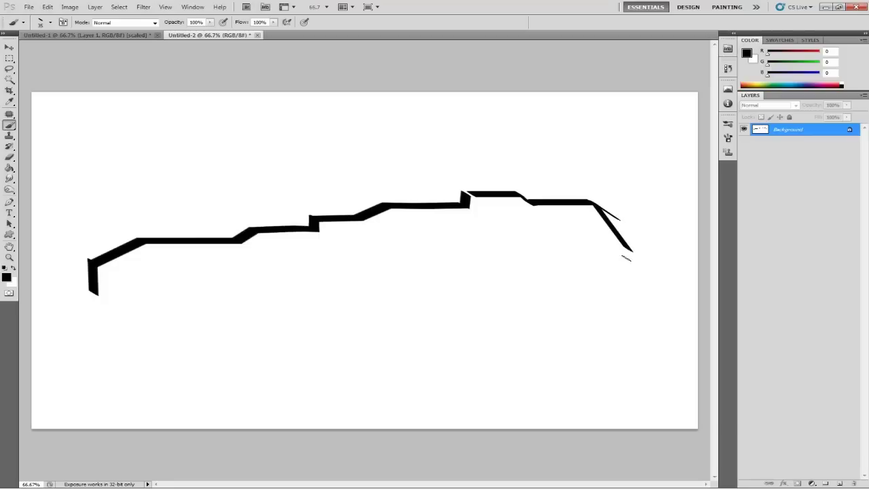
pyautogui.hotkey('ctrl', 'alt', 'z')
pyautogui.keyDown('shift'); pyautogui.click(625, 248); pyautogui.keyUp('shift')
# Paint the stepped lower outline from nose to stern and close the ship's silhouette with a slanted rear edge
pyautogui.keyDown('shift'); pyautogui.click(150, 295); pyautogui.keyUp('shift')
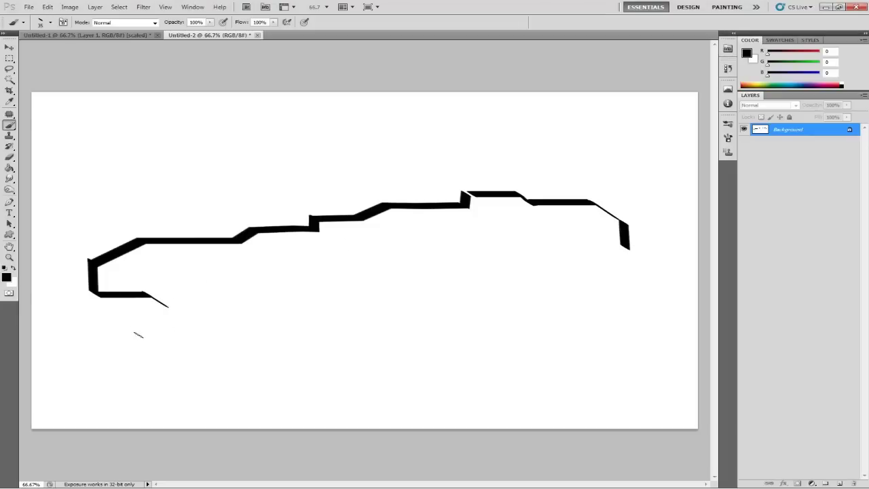
pyautogui.keyDown('shift'); pyautogui.click(220, 303); pyautogui.keyUp('shift')
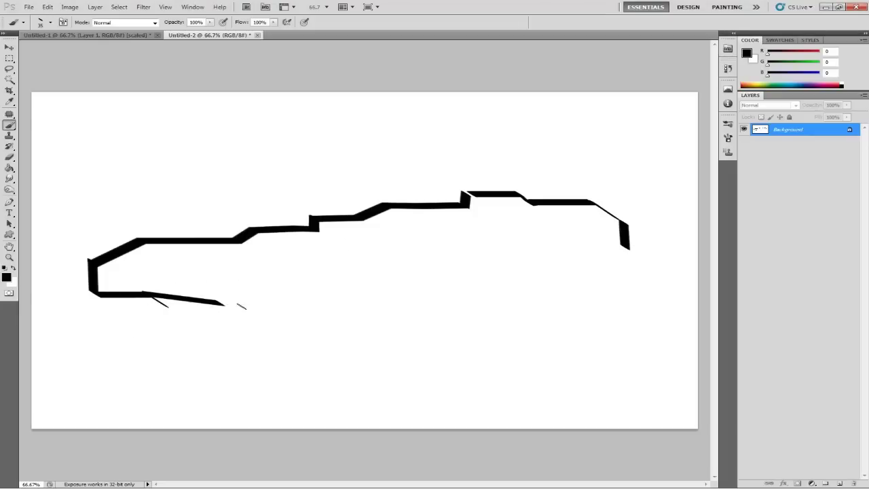
pyautogui.hotkey('ctrl', 'z')
pyautogui.moveTo(172, 308); pyautogui.dragTo(242, 306)
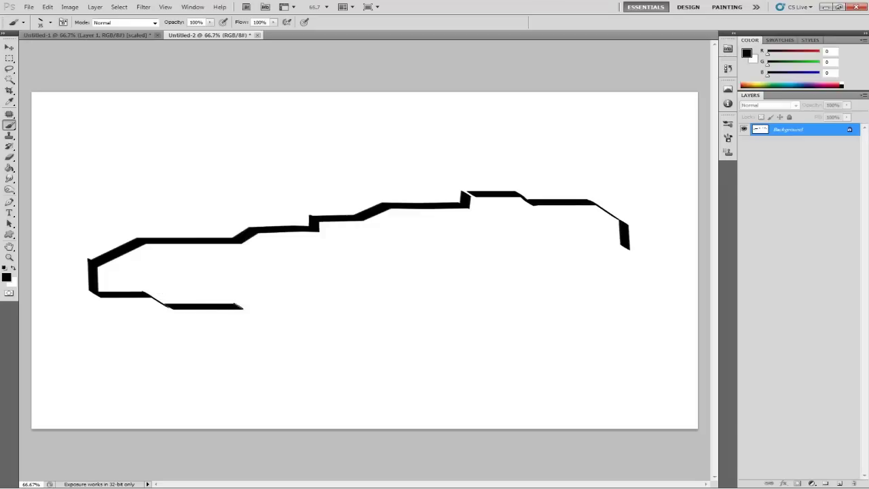
pyautogui.keyDown('shift'); pyautogui.click(251, 298); pyautogui.keyUp('shift')
pyautogui.moveTo(269, 306)
pyautogui.mouseDown()
pyautogui.moveTo(367, 317)
pyautogui.moveTo(350, 320)
pyautogui.moveTo(517, 308)
pyautogui.moveTo(520, 317)
pyautogui.moveTo(544, 318)
pyautogui.moveTo(525, 321)
pyautogui.moveTo(613, 311)
pyautogui.mouseUp()
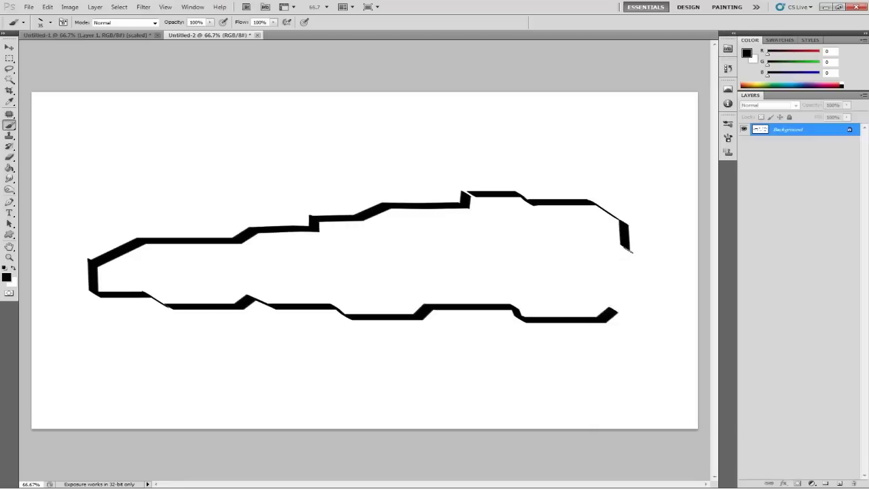
pyautogui.keyDown('shift'); pyautogui.click(628, 250); pyautogui.keyUp('shift')
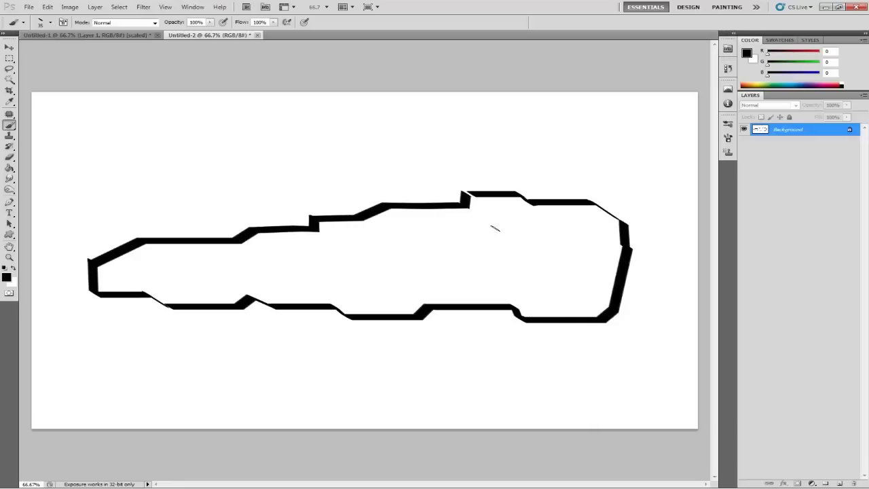
# Enlarge the brush to 104 px and fill the main body of the ship's outline with black
pyautogui.click(727, 124)
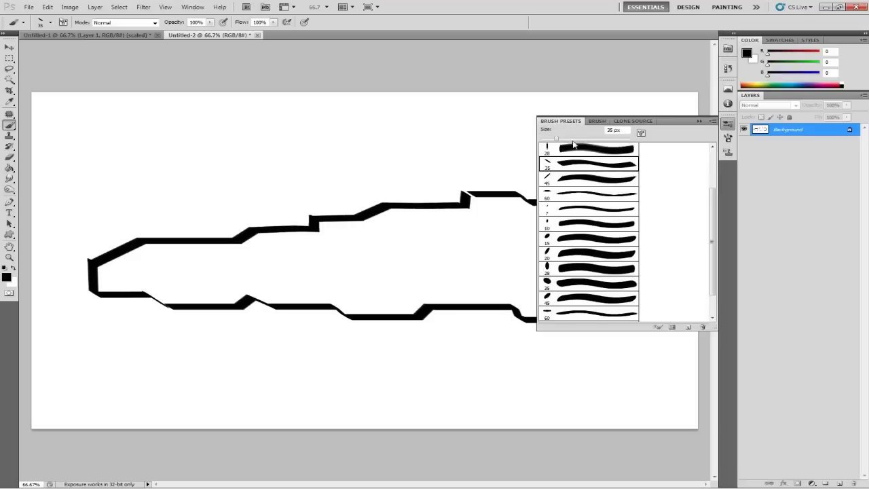
pyautogui.moveTo(573, 140); pyautogui.dragTo(585, 139)
pyautogui.moveTo(435, 234)
pyautogui.mouseDown()
pyautogui.moveTo(371, 230)
pyautogui.moveTo(411, 215)
pyautogui.moveTo(334, 231)
pyautogui.moveTo(333, 240)
pyautogui.moveTo(298, 250)
pyautogui.moveTo(266, 243)
pyautogui.moveTo(335, 237)
pyautogui.moveTo(238, 257)
pyautogui.moveTo(146, 247)
pyautogui.moveTo(252, 251)
pyautogui.moveTo(153, 257)
pyautogui.moveTo(109, 282)
pyautogui.moveTo(126, 264)
pyautogui.moveTo(110, 274)
pyautogui.moveTo(125, 288)
pyautogui.moveTo(114, 288)
pyautogui.moveTo(132, 278)
pyautogui.moveTo(220, 280)
pyautogui.moveTo(197, 269)
pyautogui.moveTo(218, 266)
pyautogui.moveTo(423, 262)
pyautogui.moveTo(232, 280)
pyautogui.moveTo(478, 289)
pyautogui.mouseUp()
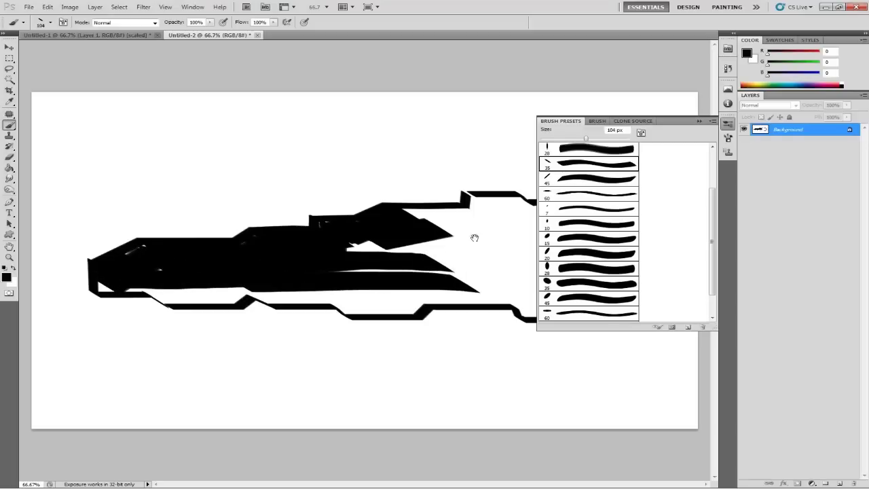
pyautogui.click(563, 123)
pyautogui.moveTo(424, 226)
pyautogui.mouseDown()
pyautogui.moveTo(452, 226)
pyautogui.moveTo(417, 217)
pyautogui.moveTo(619, 225)
pyautogui.mouseUp()
pyautogui.moveTo(397, 245)
pyautogui.mouseDown()
pyautogui.moveTo(607, 257)
pyautogui.moveTo(355, 260)
pyautogui.moveTo(596, 242)
pyautogui.moveTo(619, 231)
pyautogui.moveTo(618, 223)
pyautogui.moveTo(576, 225)
pyautogui.moveTo(583, 213)
pyautogui.moveTo(486, 205)
pyautogui.moveTo(466, 229)
pyautogui.moveTo(500, 205)
pyautogui.moveTo(551, 226)
pyautogui.moveTo(532, 257)
pyautogui.moveTo(552, 265)
pyautogui.moveTo(614, 247)
pyautogui.moveTo(610, 228)
pyautogui.moveTo(591, 257)
pyautogui.moveTo(603, 269)
pyautogui.moveTo(593, 308)
pyautogui.moveTo(524, 311)
pyautogui.moveTo(587, 277)
pyautogui.moveTo(601, 285)
pyautogui.moveTo(376, 278)
pyautogui.mouseUp()
# Set the brush tip's angle to 90° and paint black over the gaps along the hull's underside
pyautogui.click(727, 126)
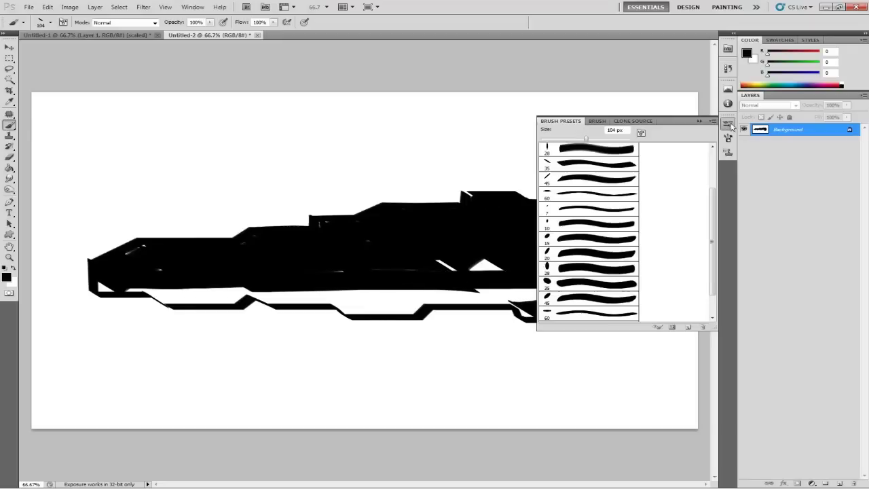
pyautogui.click(597, 121)
pyautogui.moveTo(697, 212); pyautogui.dragTo(694, 202)
pyautogui.moveTo(499, 263)
pyautogui.mouseDown()
pyautogui.moveTo(161, 284)
pyautogui.moveTo(453, 272)
pyautogui.moveTo(397, 290)
pyautogui.moveTo(332, 292)
pyautogui.moveTo(360, 296)
pyautogui.moveTo(347, 297)
pyautogui.moveTo(479, 284)
pyautogui.mouseUp()
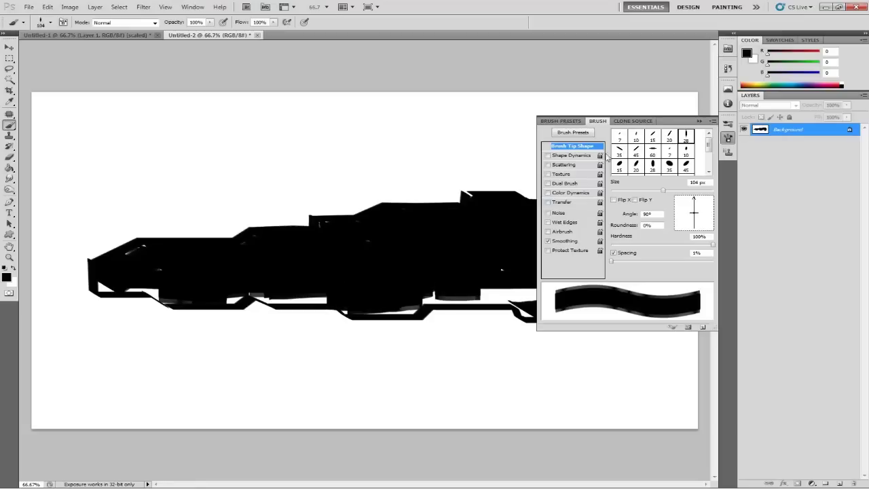
pyautogui.click(563, 121)
pyautogui.click(558, 124)
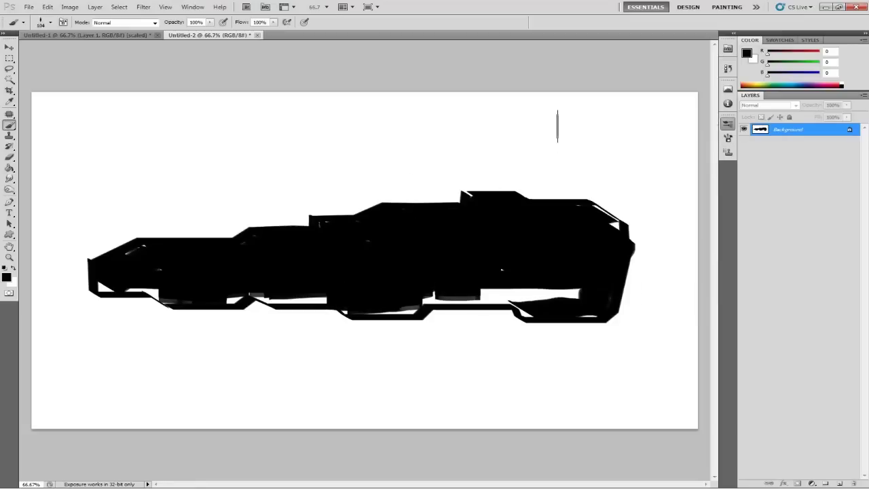
# Fill the remaining white gaps at the stern, along the lower edge and in the nose with black
pyautogui.moveTo(596, 288)
pyautogui.mouseDown()
pyautogui.moveTo(438, 284)
pyautogui.moveTo(537, 283)
pyautogui.moveTo(453, 284)
pyautogui.moveTo(523, 283)
pyautogui.moveTo(518, 291)
pyautogui.moveTo(583, 299)
pyautogui.mouseUp()
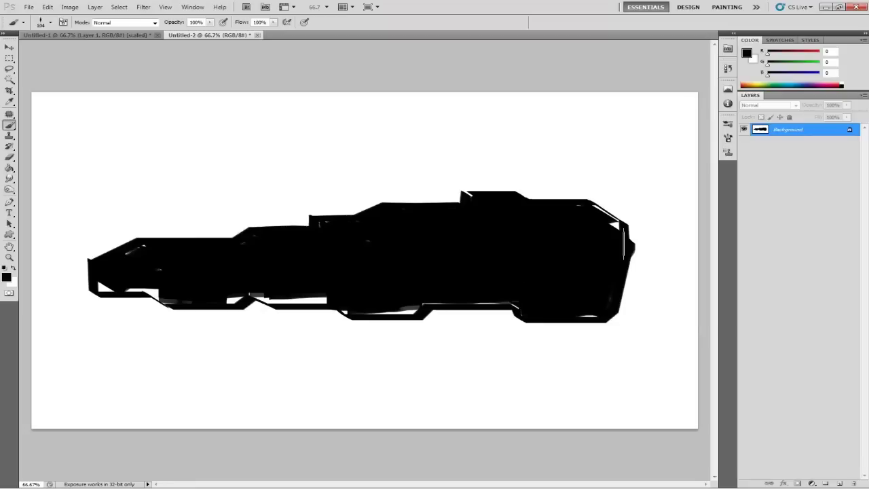
pyautogui.moveTo(623, 244); pyautogui.dragTo(582, 222)
pyautogui.moveTo(258, 283)
pyautogui.mouseDown()
pyautogui.moveTo(346, 287)
pyautogui.moveTo(291, 288)
pyautogui.moveTo(353, 288)
pyautogui.moveTo(356, 302)
pyautogui.moveTo(414, 298)
pyautogui.moveTo(393, 298)
pyautogui.mouseUp()
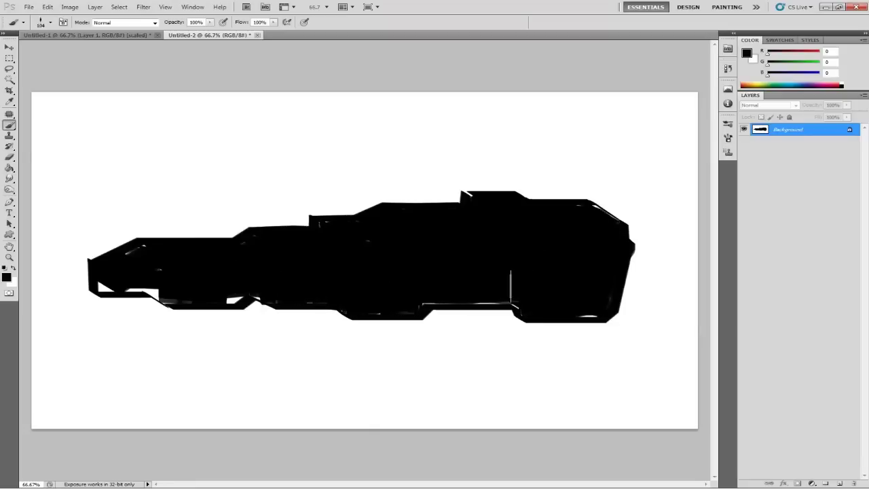
pyautogui.moveTo(511, 286); pyautogui.dragTo(411, 290)
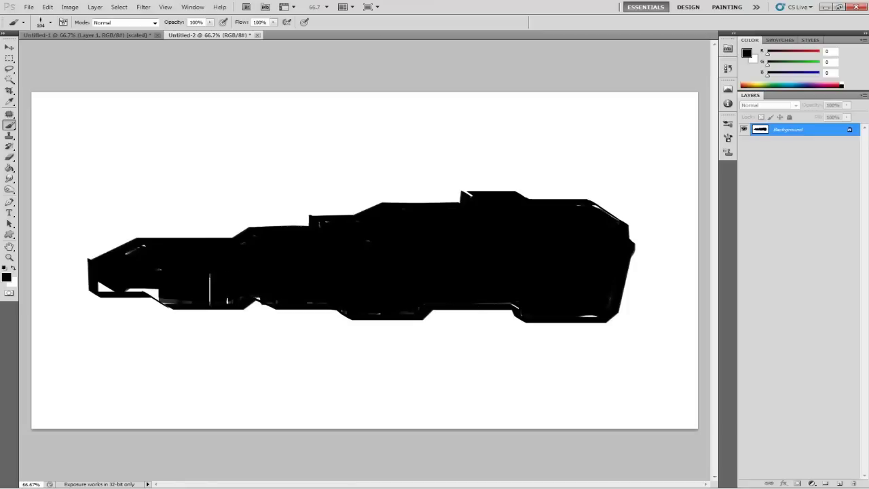
pyautogui.moveTo(210, 289)
pyautogui.mouseDown()
pyautogui.moveTo(161, 286)
pyautogui.moveTo(131, 276)
pyautogui.mouseUp()
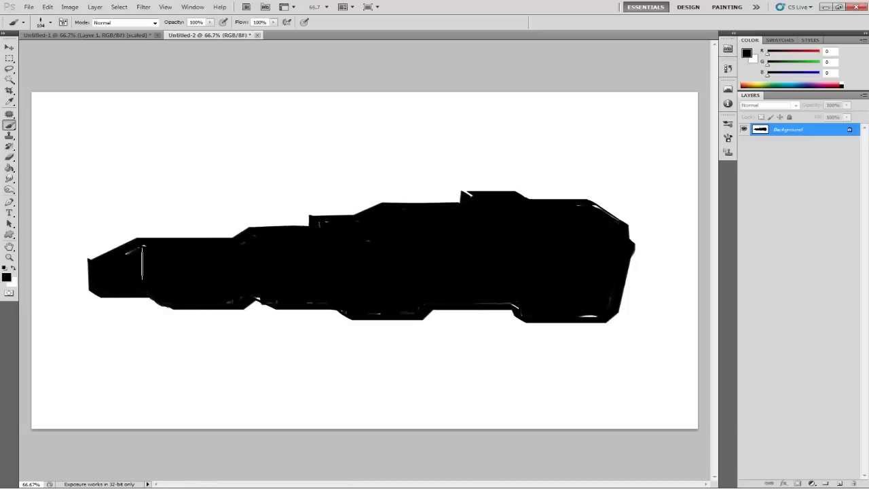
# Add a new empty layer above the background holding the silhouette
pyautogui.click(9, 47)
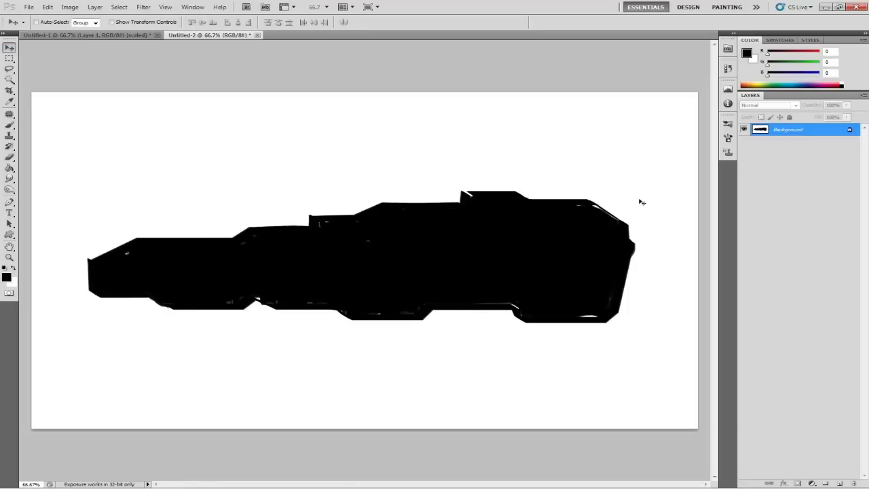
pyautogui.click(839, 482)
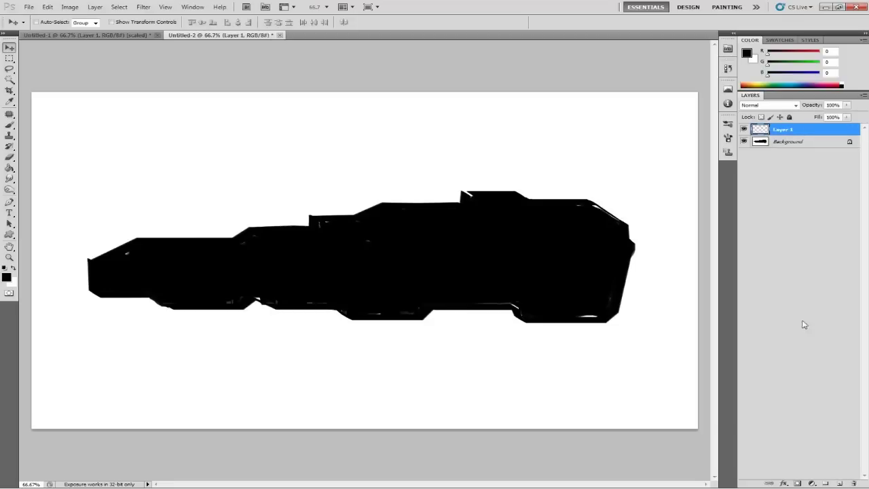
pyautogui.click(785, 142)
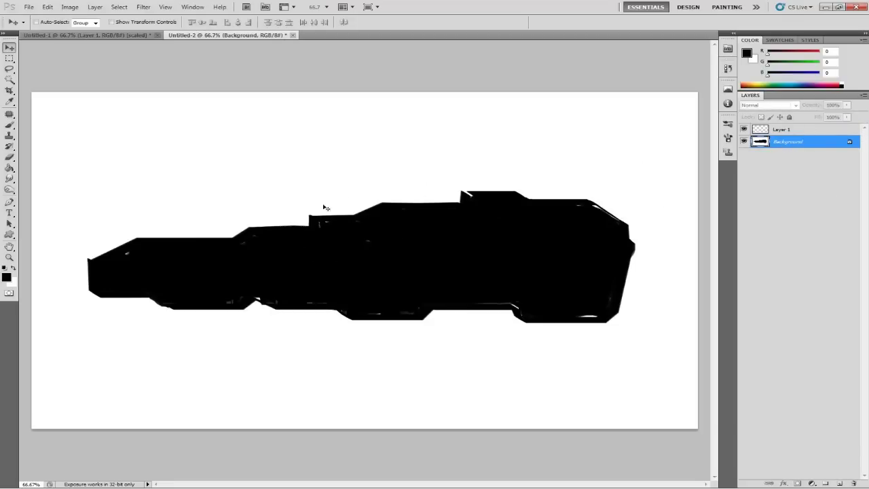
pyautogui.hotkey('ctrl', 'a')
pyautogui.hotkey('alt', ']')
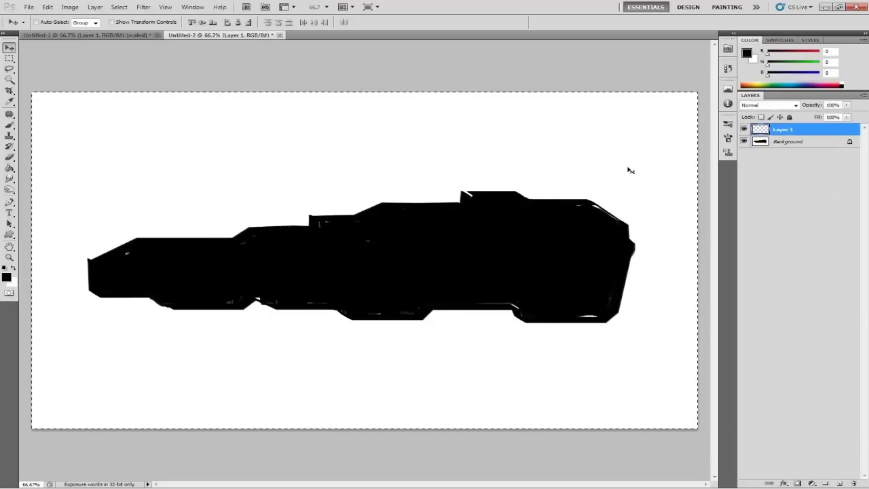
pyautogui.hotkey('ctrl', 'd')
pyautogui.click(774, 143)
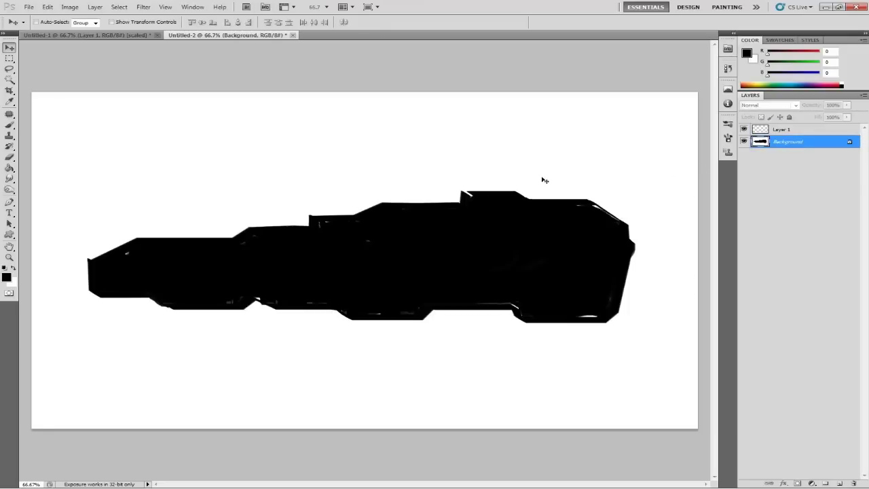
pyautogui.click(774, 131)
pyautogui.hotkey('ctrl', 'shift', 'alt', 'n')
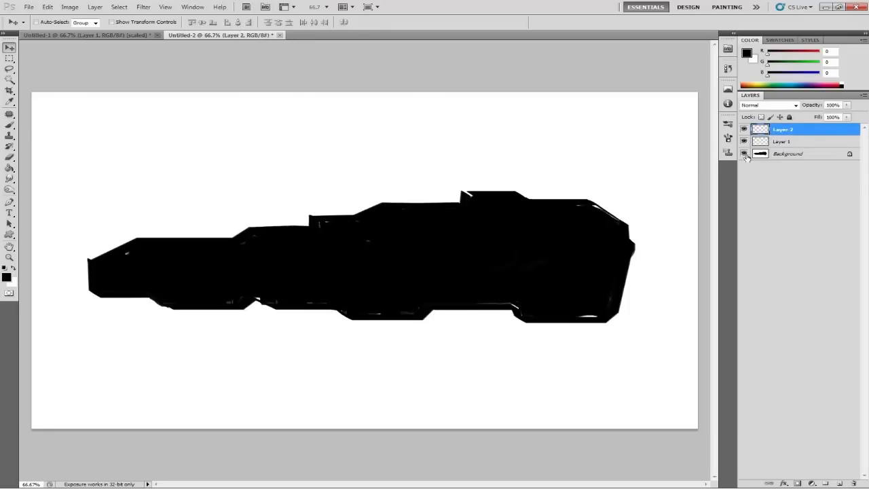
pyautogui.hotkey('ctrl', 'z')
# Copy the entire background image with the ship silhouette into Layer 1
pyautogui.hotkey('ctrl', 'a')
pyautogui.click(787, 129)
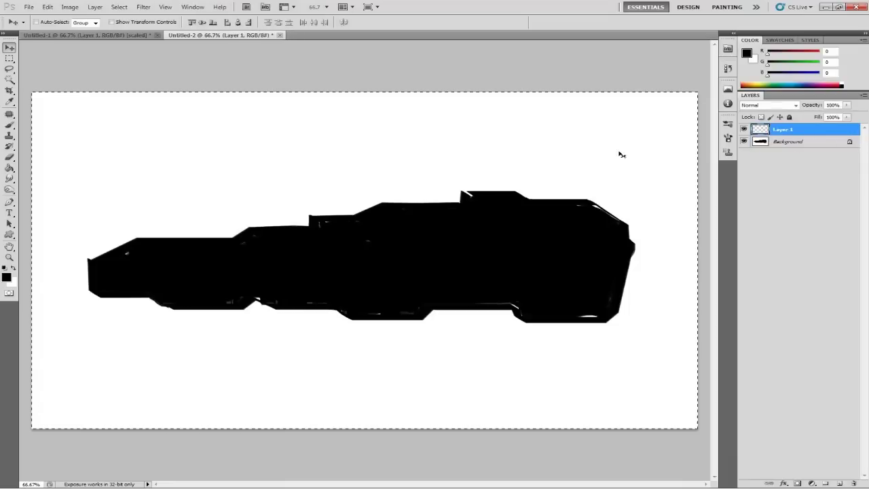
pyautogui.hotkey('ctrl', 'v')
# Try to select the white area around the ship on Layer 1 with the Magic Wand
pyautogui.click(9, 79)
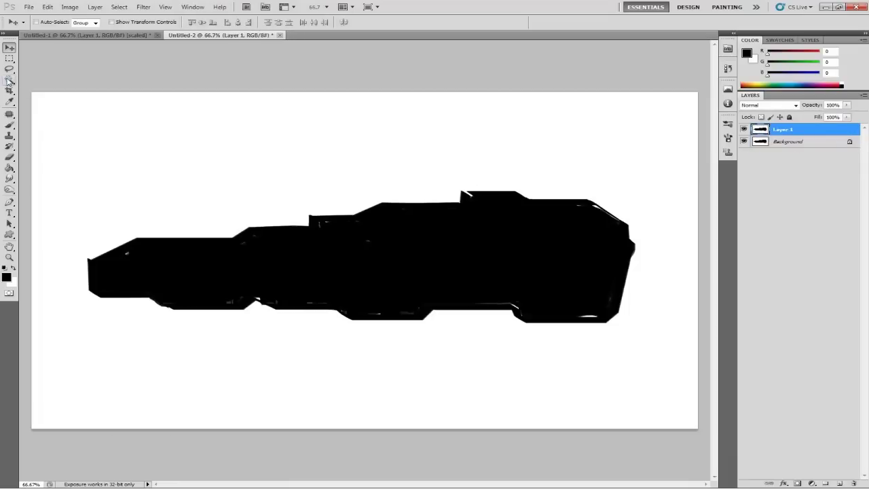
pyautogui.click(237, 171)
pyautogui.hotkey('ctrl', 'd')
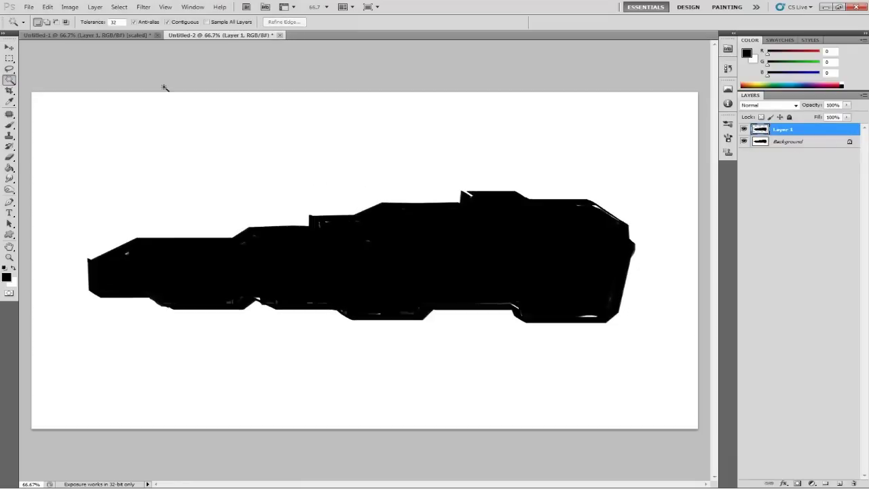
# Hide the background layer and shift the ship on Layer 1 up and toward the canvas's left edge
pyautogui.click(9, 47)
pyautogui.moveTo(301, 234); pyautogui.dragTo(299, 177)
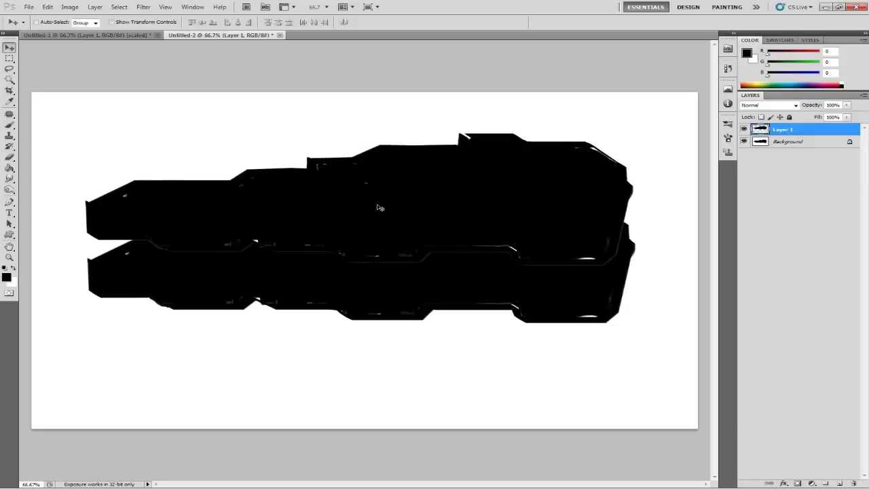
pyautogui.hotkey('ctrl', 'z')
pyautogui.click(743, 141)
pyautogui.moveTo(500, 223); pyautogui.dragTo(455, 174)
# Scale Layer 1's ship proportionally to less than half size, place it in the canvas's upper-left corner, and show the background again
pyautogui.hotkey('ctrl', 't')
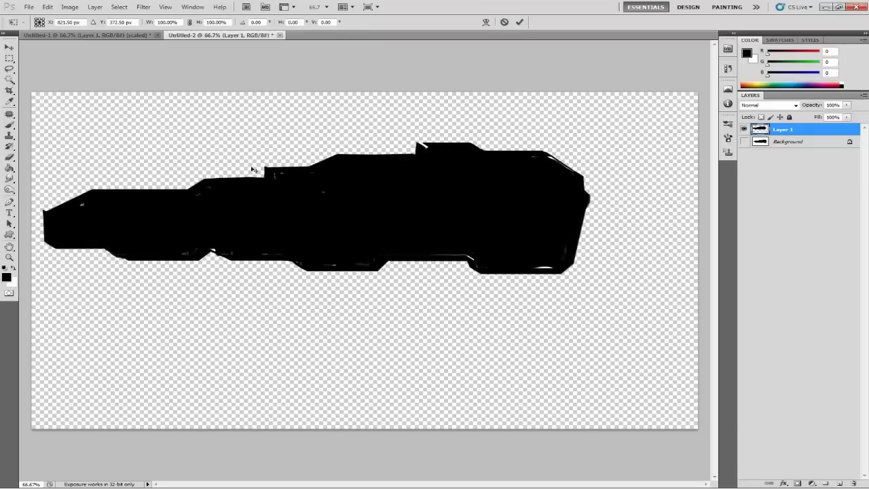
pyautogui.moveTo(43, 143); pyautogui.dragTo(266, 193)
pyautogui.press('Return')
pyautogui.moveTo(430, 226); pyautogui.dragTo(239, 142)
pyautogui.click(743, 141)
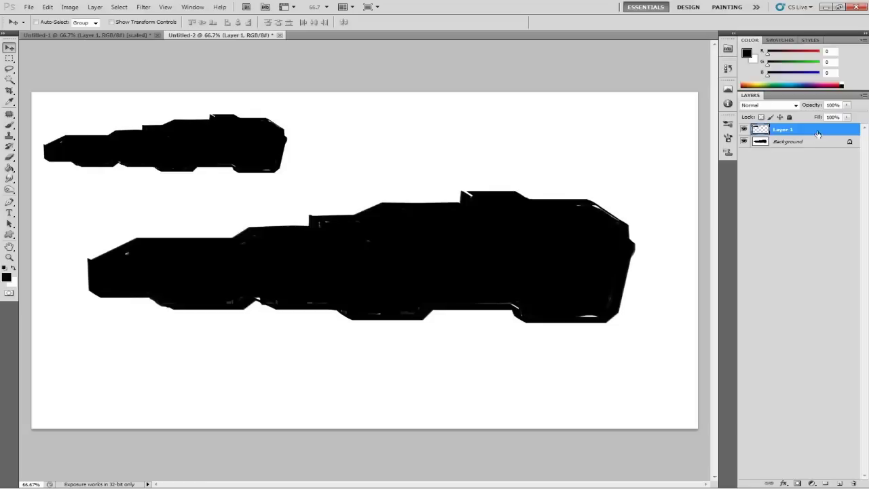
# Add a new layer between the background and Layer 1 and fill it with white
pyautogui.click(794, 142)
pyautogui.click(840, 483)
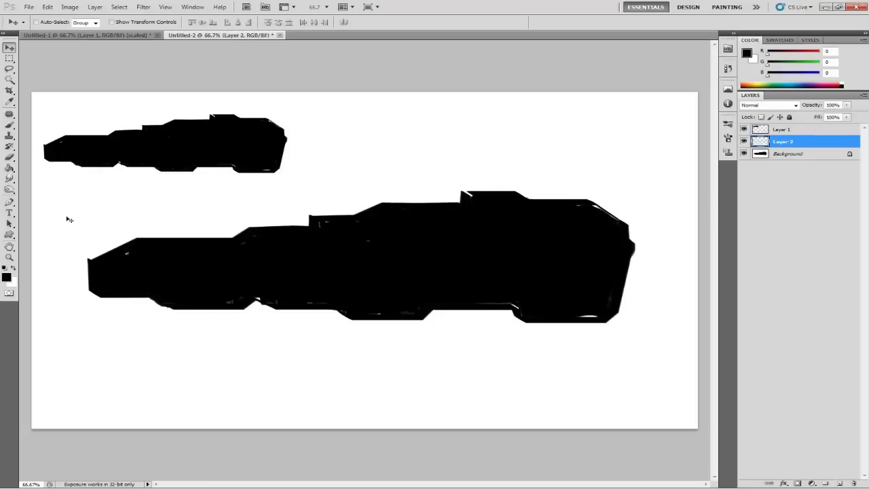
pyautogui.click(14, 269)
pyautogui.click(10, 168)
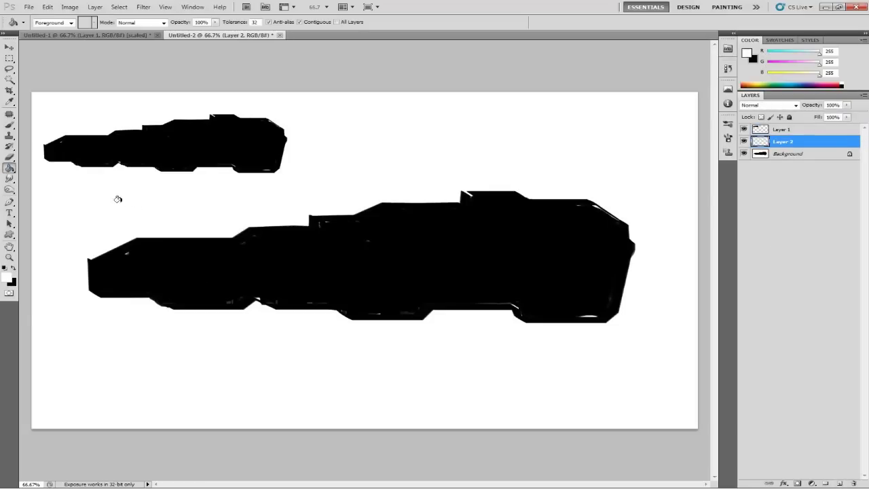
pyautogui.click(117, 198)
# Delete the original background layer containing the large ship silhouette
pyautogui.click(9, 47)
pyautogui.click(790, 154)
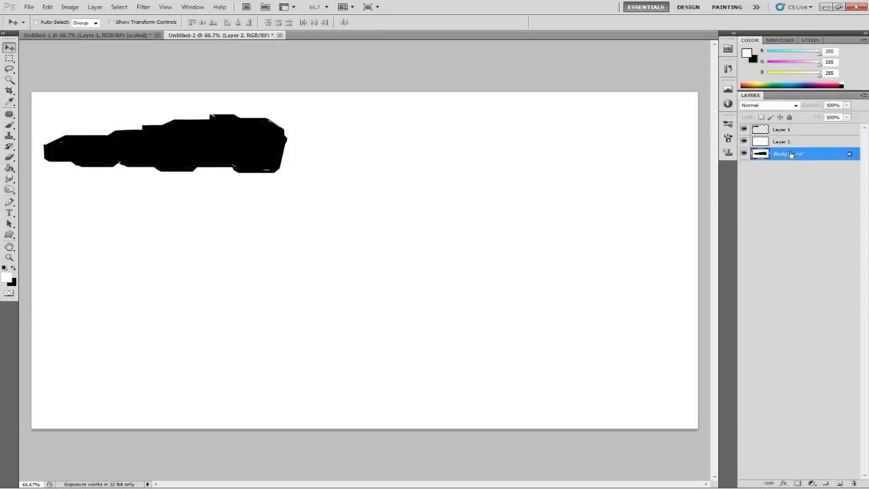
pyautogui.press('Delete')
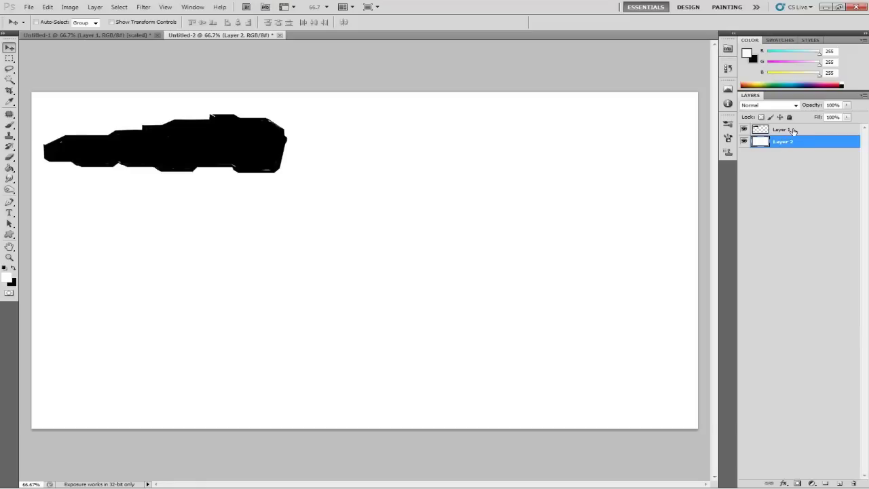
pyautogui.moveTo(793, 131); pyautogui.dragTo(792, 160)
pyautogui.moveTo(228, 142); pyautogui.dragTo(262, 197)
pyautogui.hotkey('ctrl', 'z')
# Move the small ship on Layer 1 slightly to the right and add a new empty layer above it
pyautogui.click(788, 129)
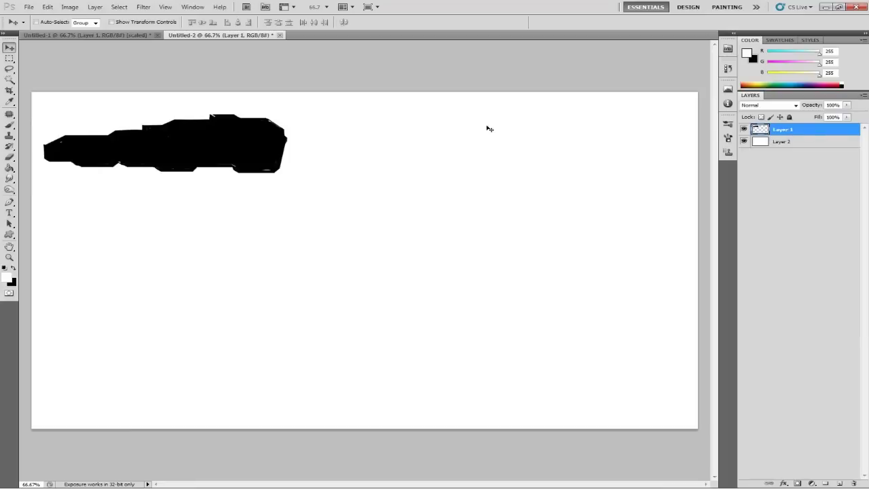
pyautogui.moveTo(267, 160); pyautogui.dragTo(285, 140)
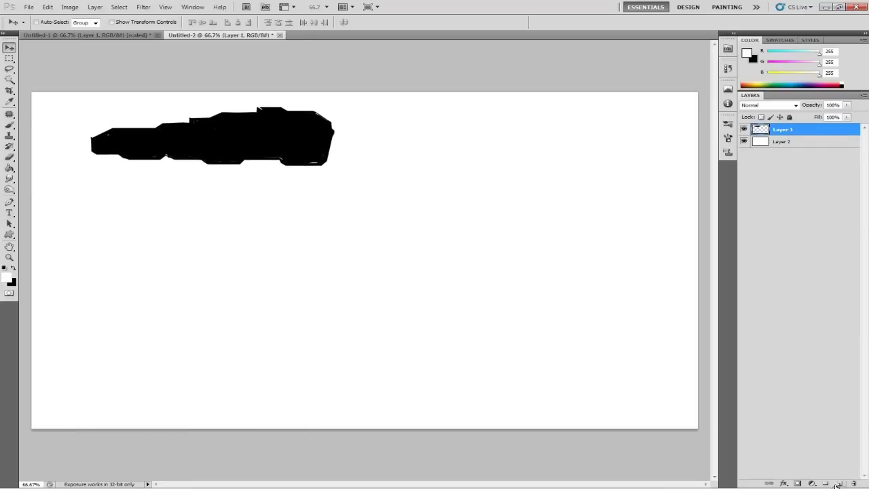
pyautogui.click(839, 483)
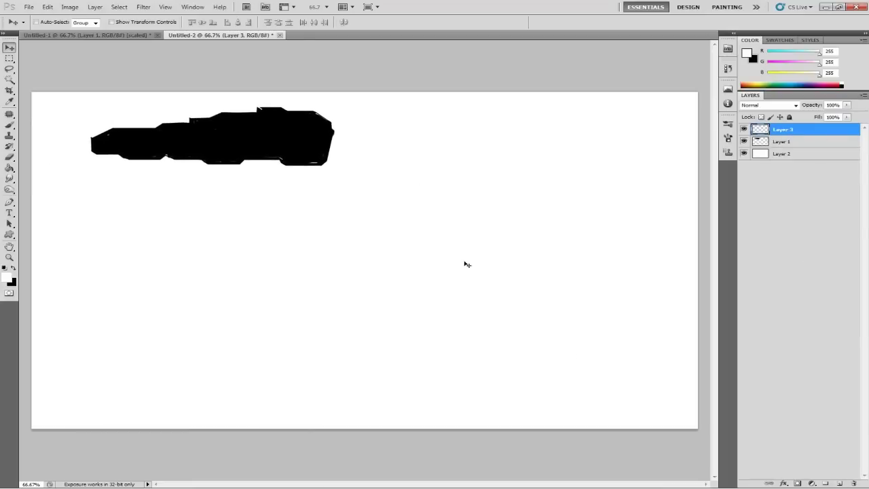
# Move Layer 1's ship back toward the canvas's left edge and enlarge it proportionally to about 120%
pyautogui.click(753, 141)
pyautogui.moveTo(274, 160); pyautogui.dragTo(226, 174)
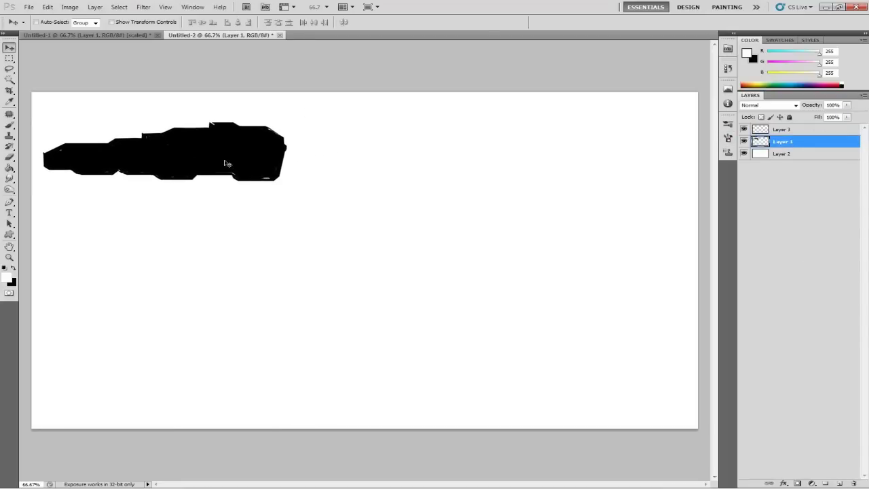
pyautogui.hotkey('ctrl', 't')
pyautogui.moveTo(294, 184); pyautogui.dragTo(352, 219)
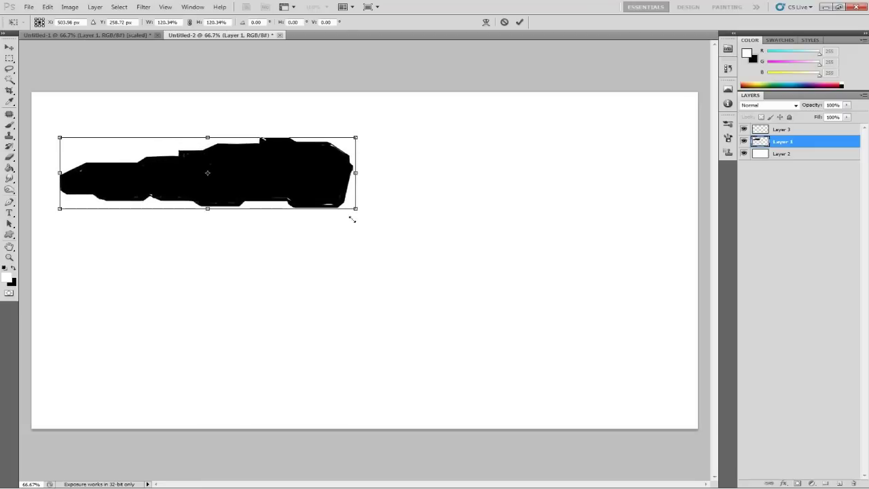
pyautogui.press('Return')
# Duplicate the ship directly below the original and make the copy's layer active
pyautogui.moveTo(258, 183); pyautogui.dragTo(267, 258)
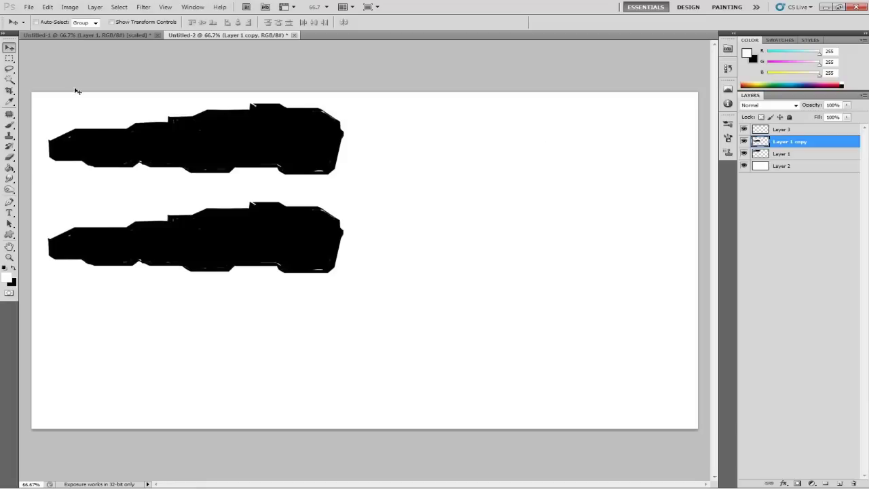
pyautogui.click(760, 131)
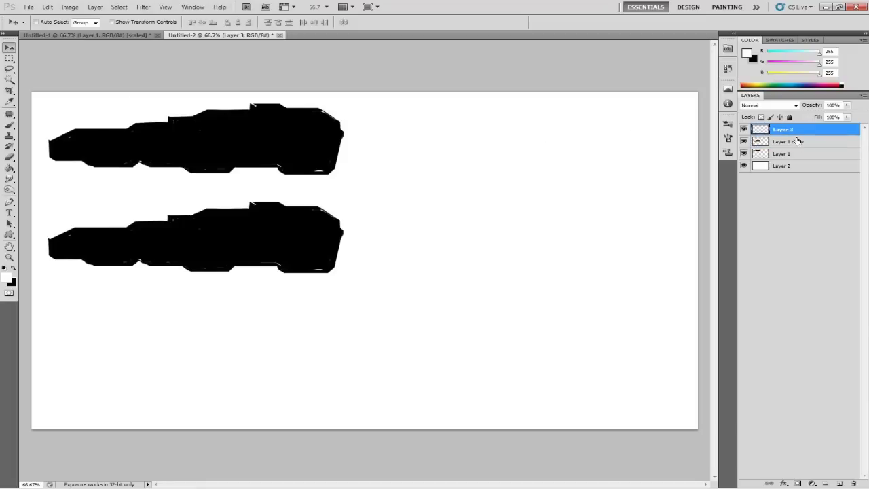
pyautogui.click(798, 141)
# Erase along the second ship's lower edge to smooth the front, widen the forward notch and recess the underside before the stern
pyautogui.click(9, 157)
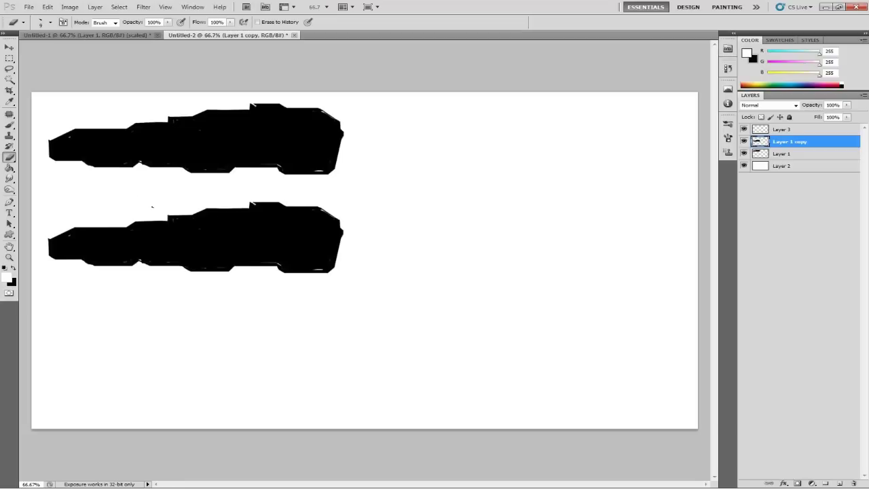
pyautogui.scroll(5, 219, 200)
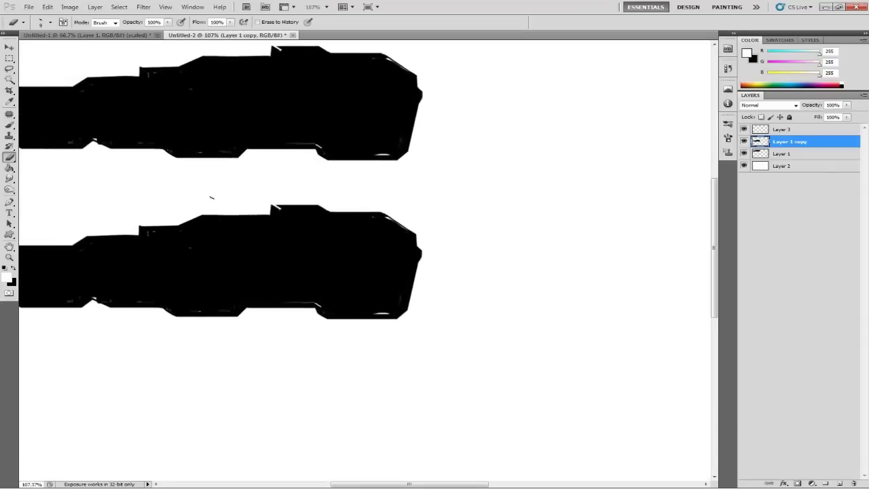
pyautogui.moveTo(219, 197)
pyautogui.mouseDown()
pyautogui.moveTo(365, 203)
pyautogui.moveTo(334, 215)
pyautogui.mouseUp()
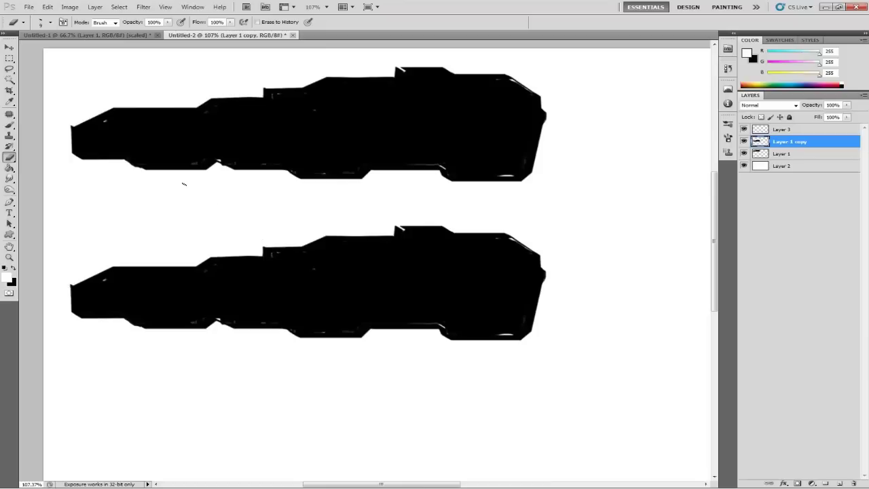
pyautogui.moveTo(125, 318); pyautogui.dragTo(146, 329)
pyautogui.moveTo(215, 318)
pyautogui.mouseDown()
pyautogui.moveTo(207, 325)
pyautogui.moveTo(226, 324)
pyautogui.moveTo(214, 315)
pyautogui.moveTo(204, 323)
pyautogui.moveTo(213, 320)
pyautogui.mouseUp()
pyautogui.moveTo(234, 328); pyautogui.dragTo(296, 330)
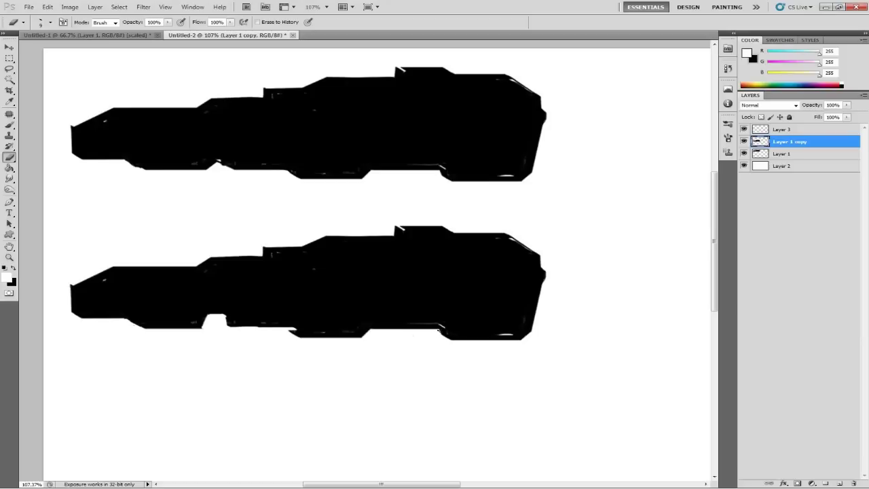
pyautogui.moveTo(439, 331); pyautogui.dragTo(371, 329)
pyautogui.moveTo(440, 330)
pyautogui.mouseDown()
pyautogui.moveTo(371, 327)
pyautogui.moveTo(427, 327)
pyautogui.mouseUp()
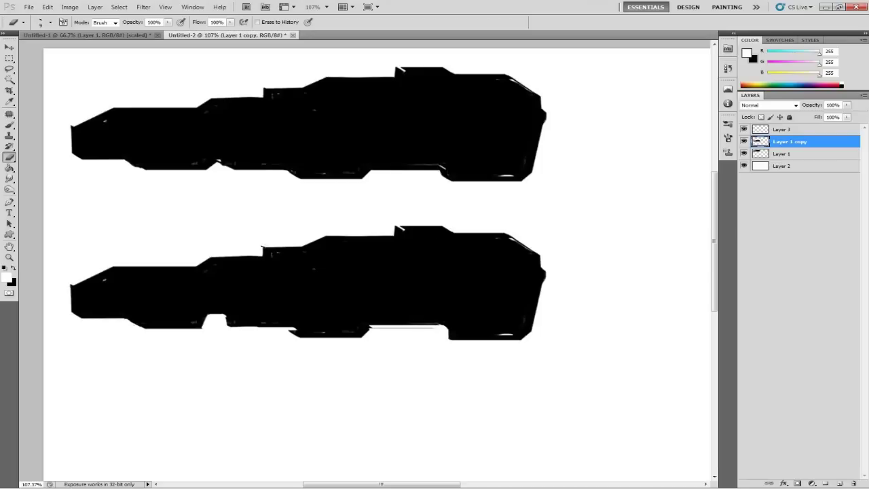
# Erase parts of the second ship's upper edge and stern to lower the raised blocks and cut a step into the rear corner
pyautogui.moveTo(262, 247)
pyautogui.mouseDown()
pyautogui.moveTo(312, 246)
pyautogui.moveTo(266, 247)
pyautogui.moveTo(328, 236)
pyautogui.mouseUp()
pyautogui.moveTo(400, 226); pyautogui.dragTo(393, 222)
pyautogui.moveTo(402, 228)
pyautogui.mouseDown()
pyautogui.moveTo(453, 228)
pyautogui.moveTo(400, 226)
pyautogui.moveTo(434, 227)
pyautogui.mouseUp()
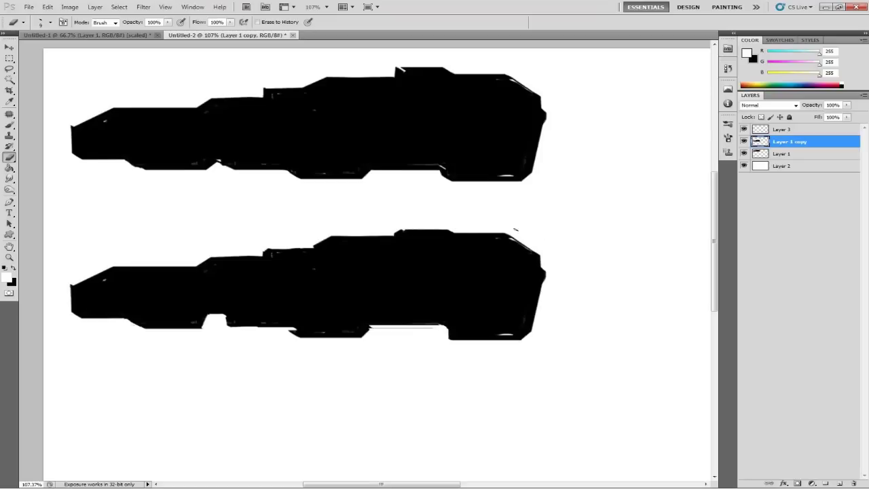
pyautogui.moveTo(515, 229)
pyautogui.mouseDown()
pyautogui.moveTo(510, 247)
pyautogui.moveTo(538, 253)
pyautogui.moveTo(510, 249)
pyautogui.moveTo(547, 258)
pyautogui.moveTo(526, 251)
pyautogui.moveTo(541, 268)
pyautogui.mouseUp()
pyautogui.moveTo(537, 312)
pyautogui.mouseDown()
pyautogui.moveTo(534, 334)
pyautogui.moveTo(551, 278)
pyautogui.mouseUp()
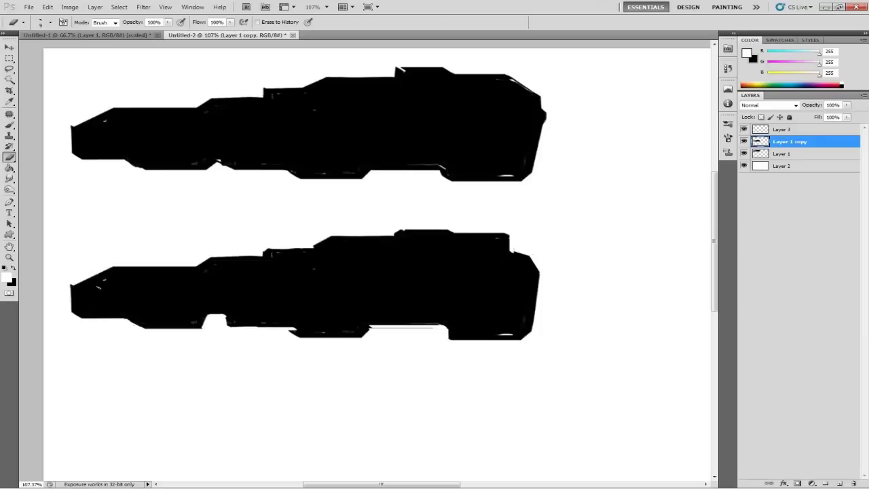
# Set the foreground color to black and reduce the Brush to a very small size
pyautogui.click(14, 269)
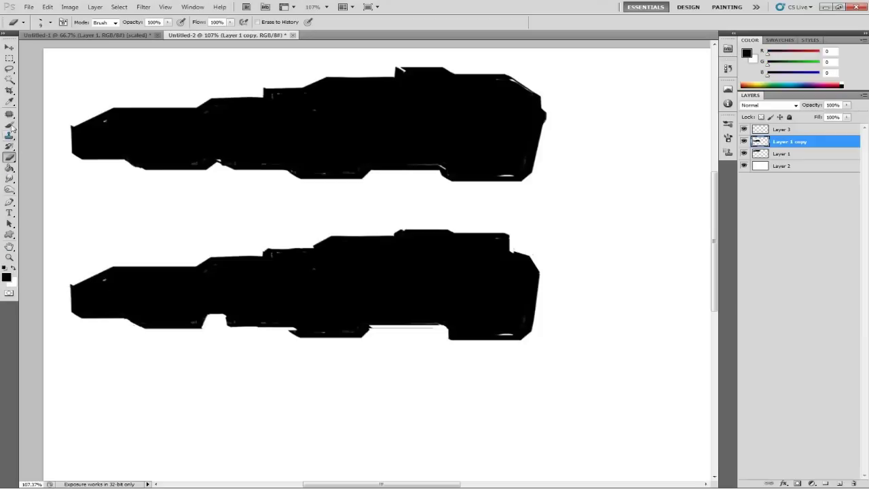
pyautogui.click(9, 124)
pyautogui.rightClick(226, 234)
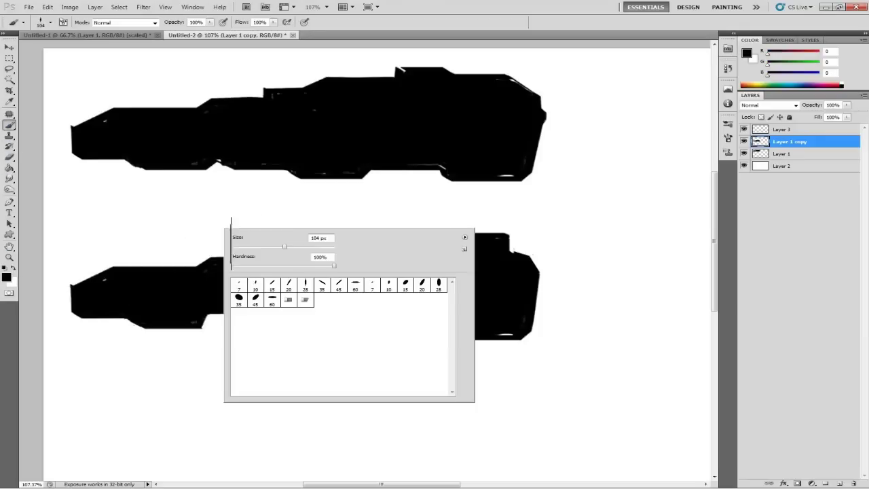
pyautogui.click(246, 246)
pyautogui.moveTo(238, 256); pyautogui.dragTo(235, 246)
# Paint small black blocks on the second ship's upper nose and along its lower front edge, undoing unwanted strokes
pyautogui.click(86, 280)
pyautogui.moveTo(85, 275)
pyautogui.mouseDown()
pyautogui.moveTo(102, 270)
pyautogui.moveTo(71, 285)
pyautogui.moveTo(72, 310)
pyautogui.mouseUp()
pyautogui.hotkey('ctrl', 'alt', 'z')
pyautogui.hotkey('ctrl', 'alt', 'z')
pyautogui.hotkey('ctrl', 'alt', 'z')
pyautogui.hotkey('ctrl', 'alt', 'z')
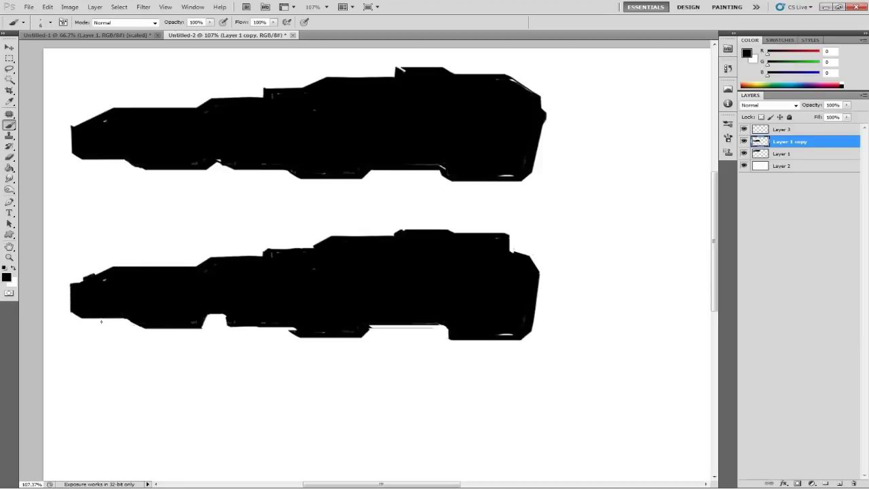
pyautogui.moveTo(93, 319)
pyautogui.mouseDown()
pyautogui.moveTo(119, 319)
pyautogui.moveTo(95, 318)
pyautogui.moveTo(136, 320)
pyautogui.moveTo(116, 320)
pyautogui.mouseUp()
# Erase the raised block on the second ship's rear upper edge and step the hull down toward the stern
pyautogui.press('alt')
pyautogui.click(9, 156)
pyautogui.moveTo(421, 229)
pyautogui.mouseDown()
pyautogui.moveTo(451, 230)
pyautogui.moveTo(412, 231)
pyautogui.moveTo(503, 231)
pyautogui.mouseUp()
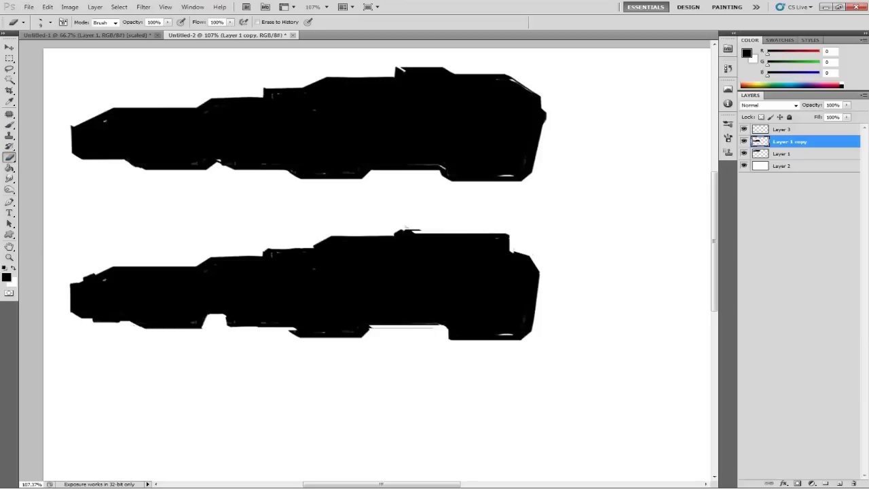
pyautogui.moveTo(392, 231); pyautogui.dragTo(506, 232)
pyautogui.moveTo(398, 231)
pyautogui.mouseDown()
pyautogui.moveTo(518, 234)
pyautogui.moveTo(462, 235)
pyautogui.moveTo(507, 240)
pyautogui.mouseUp()
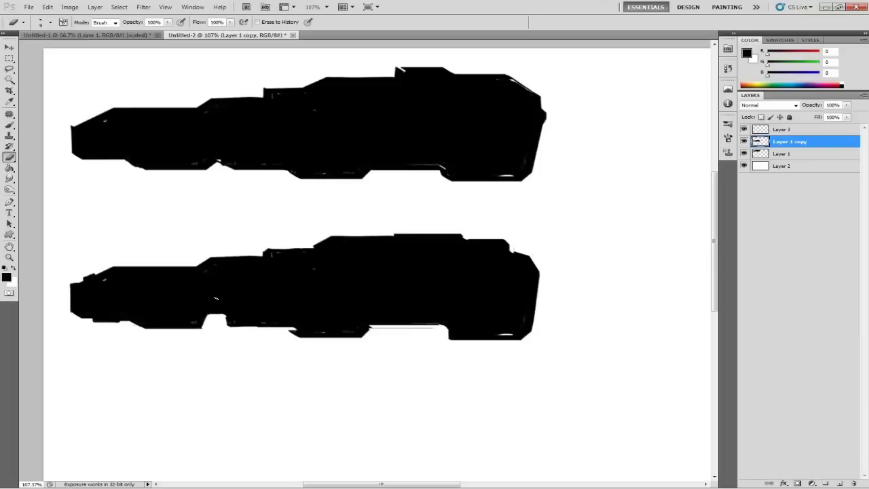
# Duplicate the reshaped second ship and place the copy below it, near the bottom of the canvas
pyautogui.press('v')
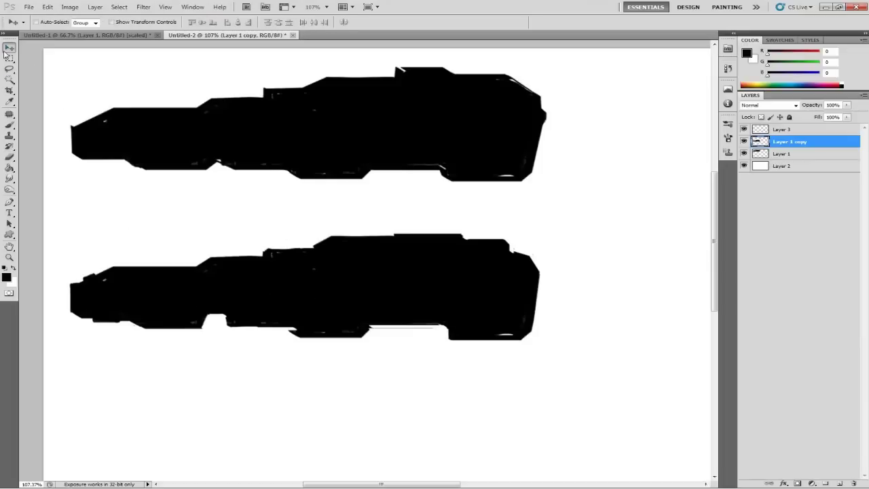
pyautogui.moveTo(343, 272); pyautogui.dragTo(358, 406)
pyautogui.press('space')
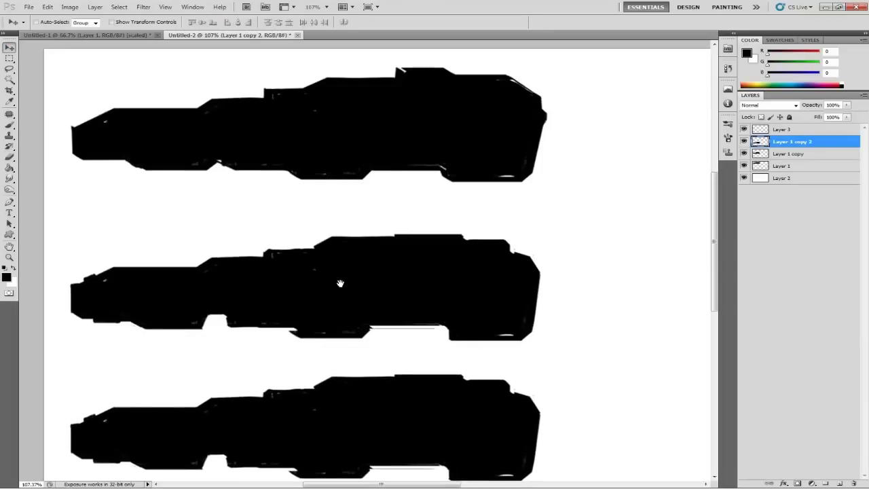
pyautogui.moveTo(343, 293); pyautogui.dragTo(350, 179)
pyautogui.moveTo(373, 290); pyautogui.dragTo(369, 324)
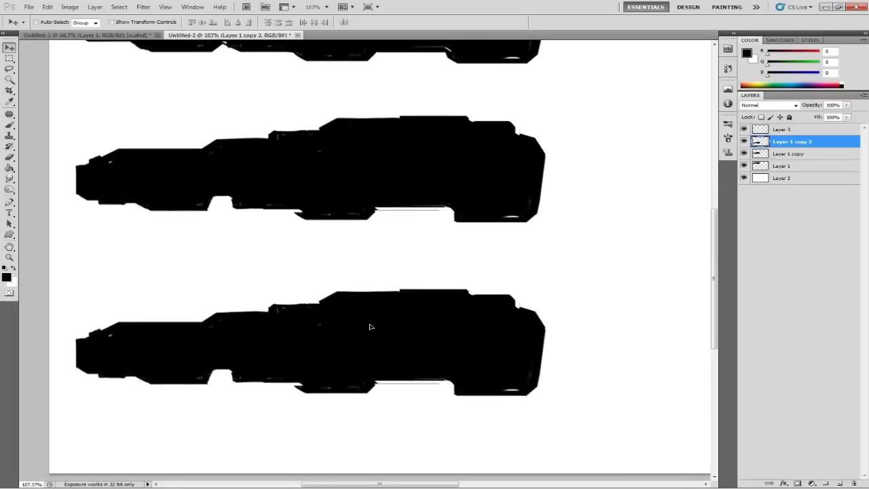
# Select the third ship's nose section with a rectangular marquee, compress it horizontally to shorten the nose, and deselect it
pyautogui.click(9, 157)
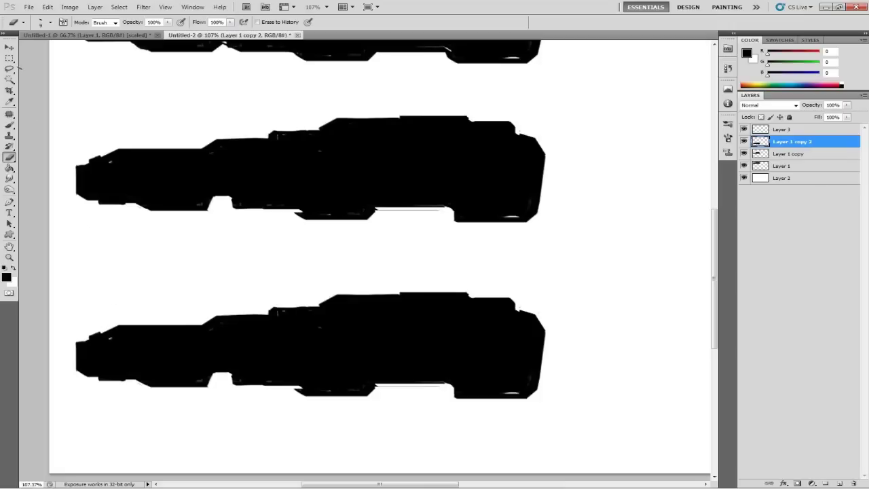
pyautogui.click(9, 59)
pyautogui.moveTo(63, 298); pyautogui.dragTo(221, 410)
pyautogui.hotkey('ctrl', 't')
pyautogui.moveTo(63, 353); pyautogui.dragTo(90, 352)
pyautogui.doubleClick(159, 361)
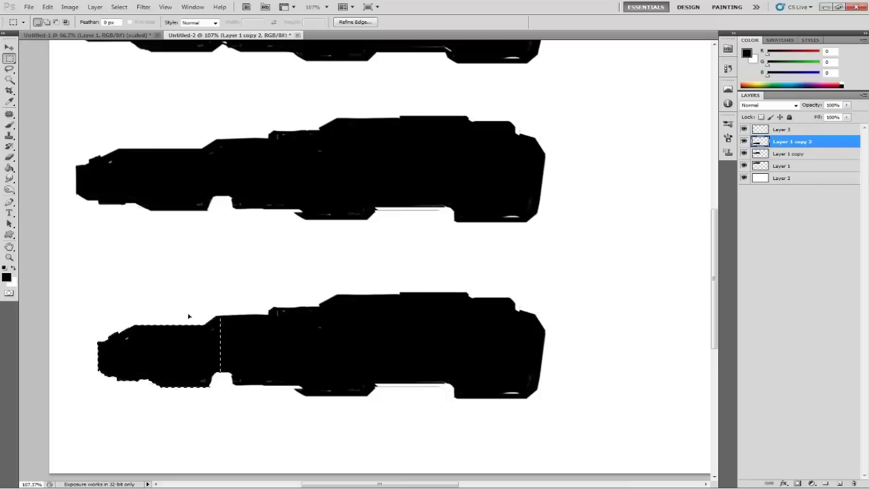
pyautogui.hotkey('ctrl', 'd')
# Paint a small slanted white opening inside the upper edge of the third ship, just behind the nose section
pyautogui.click(9, 124)
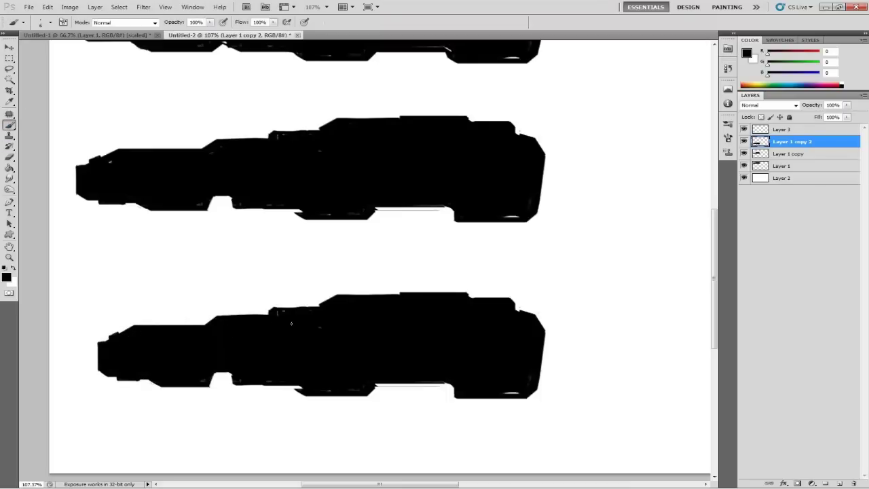
pyautogui.click(13, 268)
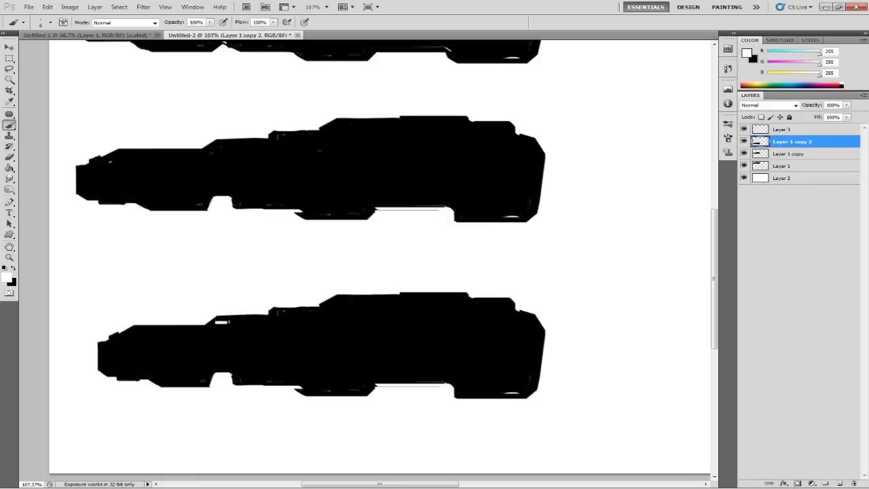
pyautogui.moveTo(224, 320)
pyautogui.mouseDown()
pyautogui.moveTo(209, 325)
pyautogui.moveTo(231, 324)
pyautogui.moveTo(209, 328)
pyautogui.moveTo(236, 329)
pyautogui.moveTo(222, 329)
pyautogui.mouseUp()
pyautogui.click(13, 267)
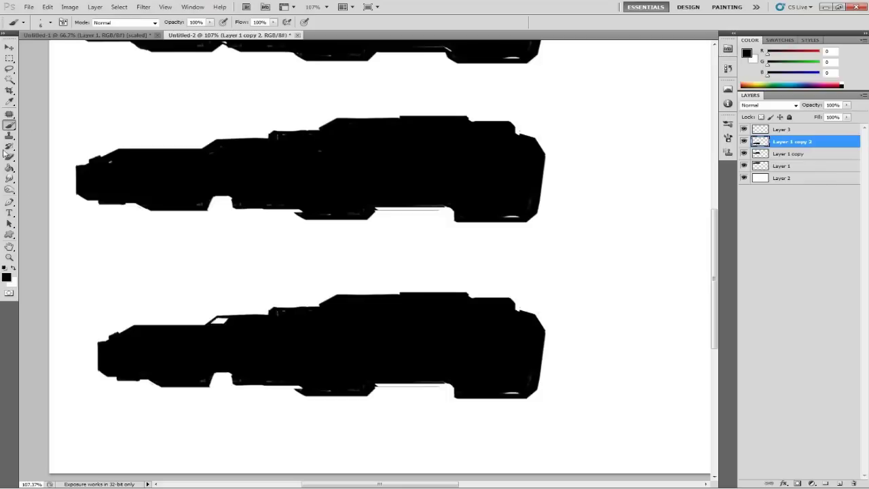
pyautogui.click(13, 268)
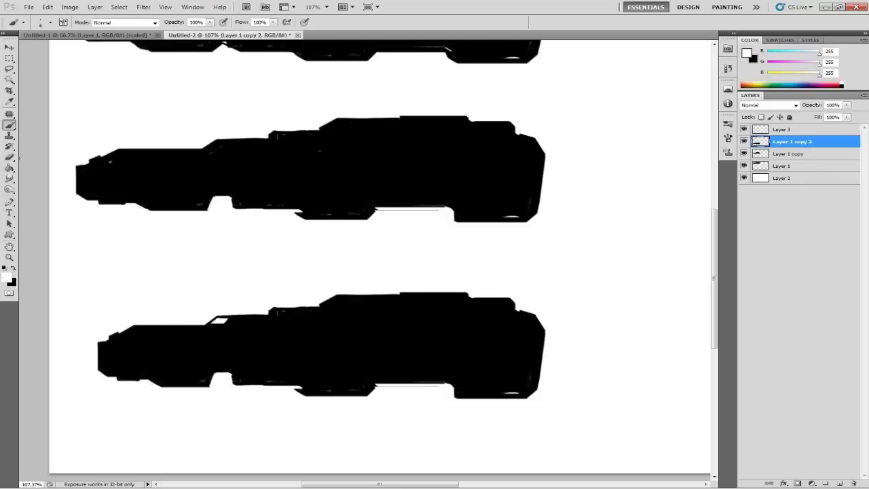
# Erase a recess into the third ship's rear upper edge and trim its stern to a flat vertical end with a cut lower corner
pyautogui.click(10, 156)
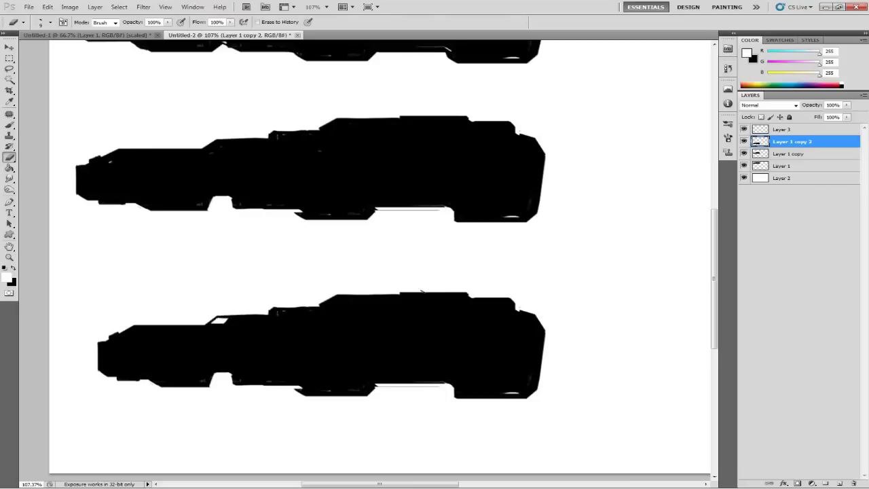
pyautogui.moveTo(427, 293)
pyautogui.mouseDown()
pyautogui.moveTo(477, 301)
pyautogui.moveTo(430, 293)
pyautogui.moveTo(452, 304)
pyautogui.moveTo(425, 291)
pyautogui.moveTo(514, 296)
pyautogui.moveTo(479, 300)
pyautogui.mouseUp()
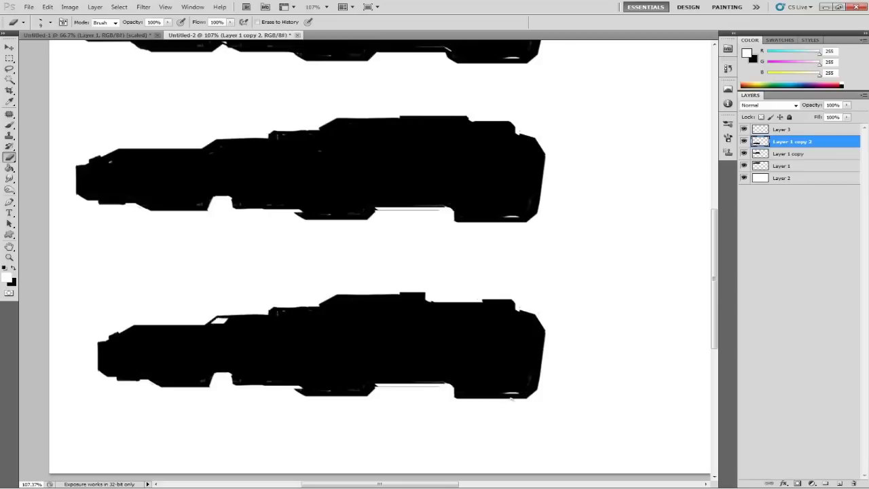
pyautogui.moveTo(513, 399)
pyautogui.mouseDown()
pyautogui.moveTo(540, 387)
pyautogui.moveTo(516, 397)
pyautogui.moveTo(535, 391)
pyautogui.moveTo(505, 391)
pyautogui.moveTo(537, 390)
pyautogui.moveTo(501, 399)
pyautogui.mouseUp()
pyautogui.hotkey('ctrl', 'z')
pyautogui.moveTo(545, 332); pyautogui.dragTo(539, 374)
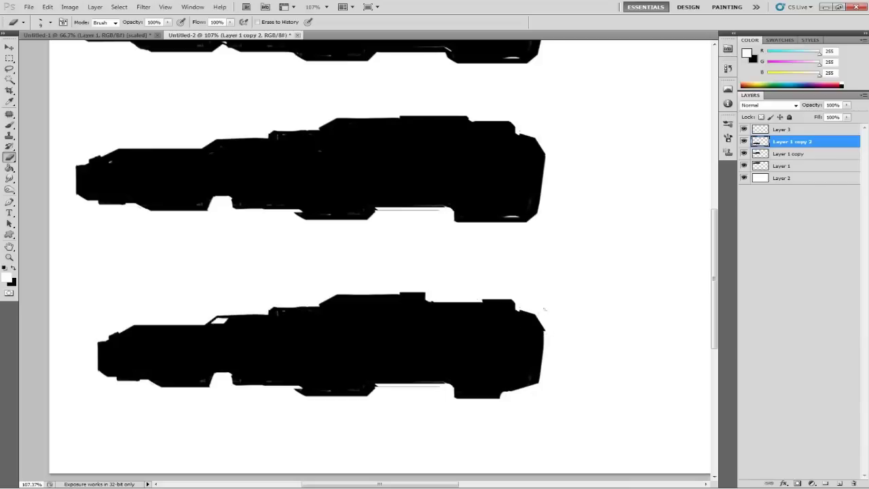
pyautogui.moveTo(543, 327); pyautogui.dragTo(553, 366)
pyautogui.moveTo(538, 317)
pyautogui.mouseDown()
pyautogui.moveTo(551, 393)
pyautogui.moveTo(554, 336)
pyautogui.moveTo(543, 325)
pyautogui.moveTo(540, 333)
pyautogui.moveTo(544, 321)
pyautogui.moveTo(541, 357)
pyautogui.mouseUp()
# Paint protruding blocks on the third ship's stern, upper edge and underside using a 36 px black brush
pyautogui.click(14, 268)
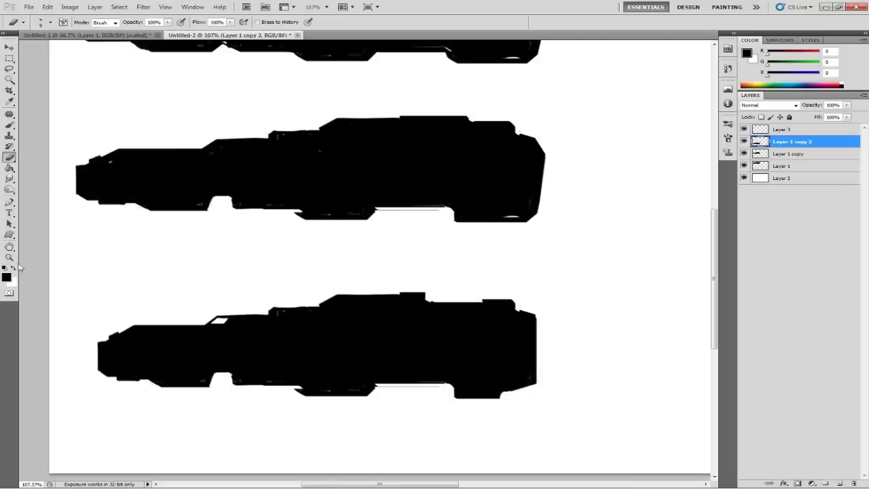
pyautogui.click(10, 125)
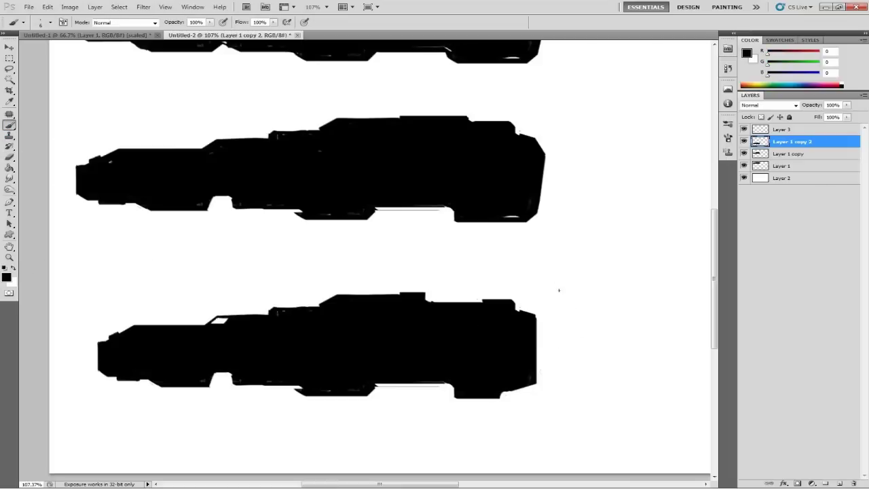
pyautogui.rightClick(566, 291)
pyautogui.click(592, 309)
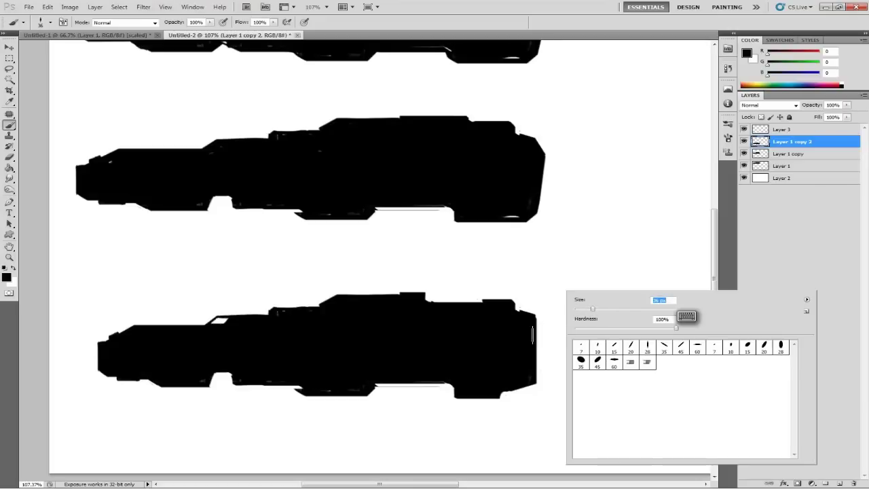
pyautogui.moveTo(533, 339)
pyautogui.mouseDown()
pyautogui.moveTo(547, 340)
pyautogui.moveTo(537, 351)
pyautogui.moveTo(547, 347)
pyautogui.mouseUp()
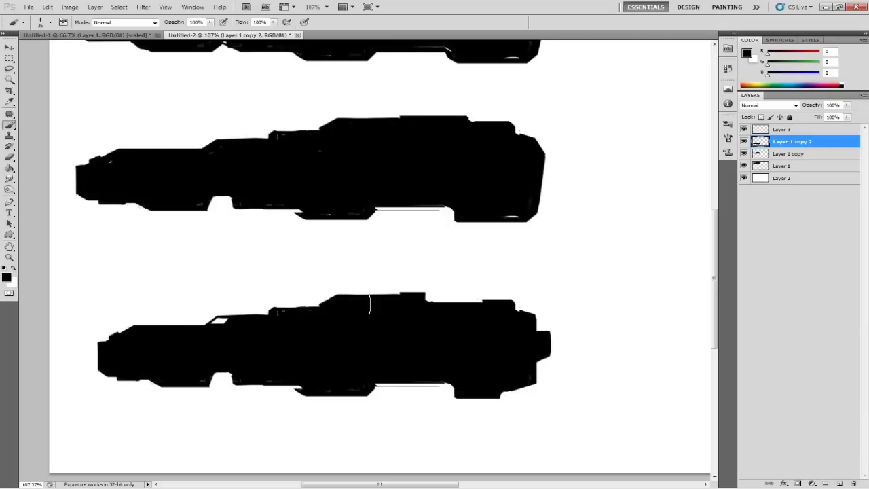
pyautogui.moveTo(365, 301); pyautogui.dragTo(380, 299)
pyautogui.moveTo(398, 377)
pyautogui.mouseDown()
pyautogui.moveTo(434, 378)
pyautogui.moveTo(397, 378)
pyautogui.moveTo(436, 379)
pyautogui.moveTo(397, 378)
pyautogui.mouseUp()
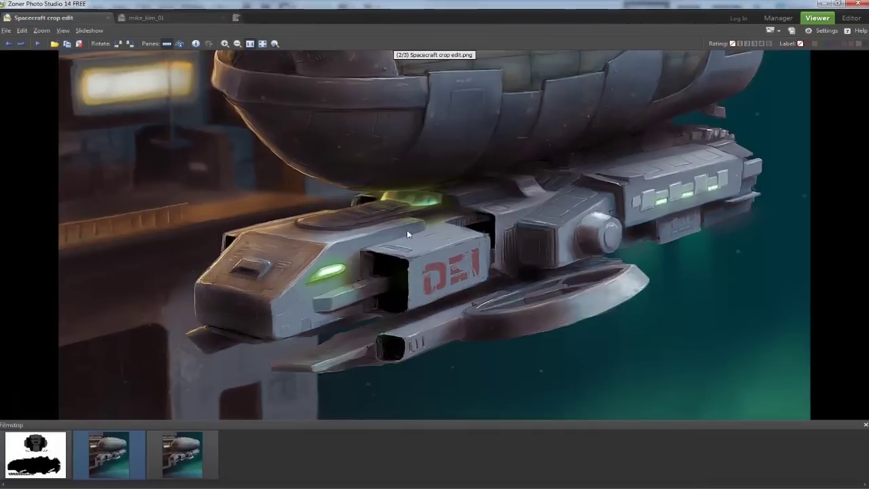
# Switch to Zoner Photo Studio and examine the hull and engine details of the Spacecraft crop edit reference painting
pyautogui.moveTo(420, 217); pyautogui.dragTo(421, 265)
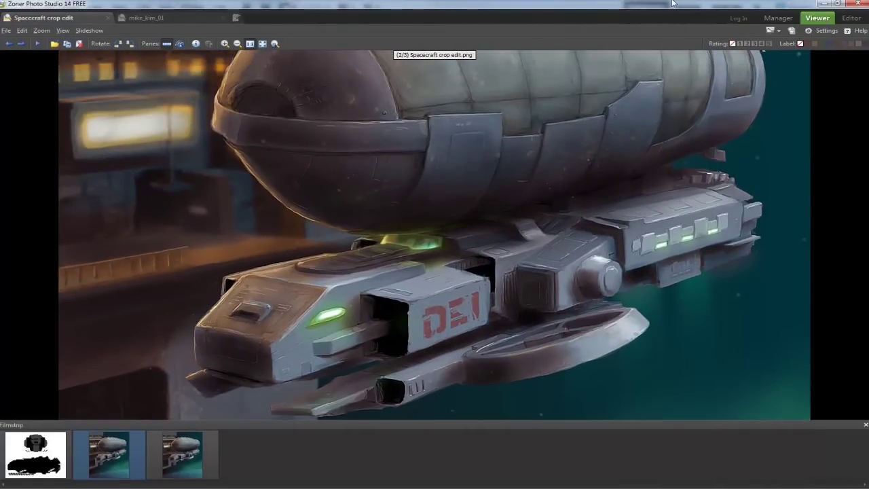
pyautogui.moveTo(674, 3); pyautogui.dragTo(0, 15)
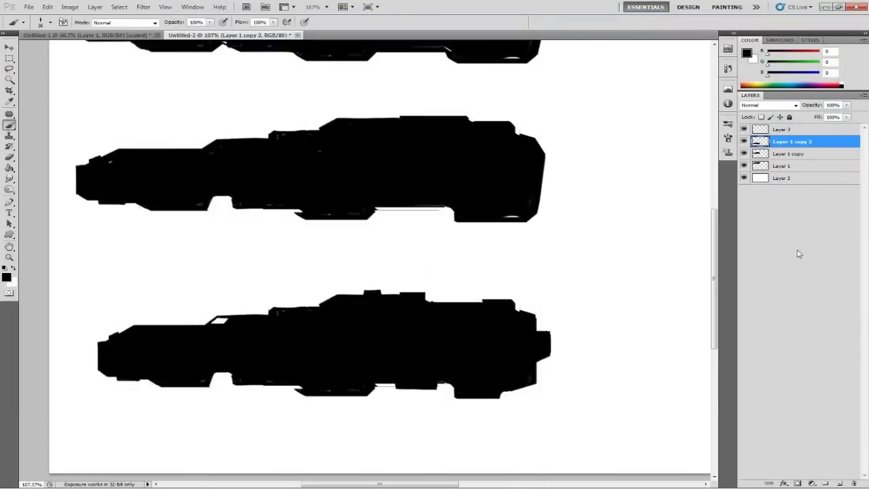
# Switch the paint colour to white and reduce the brush size to 7 px for the third ship's layer
pyautogui.click(797, 131)
pyautogui.press('x')
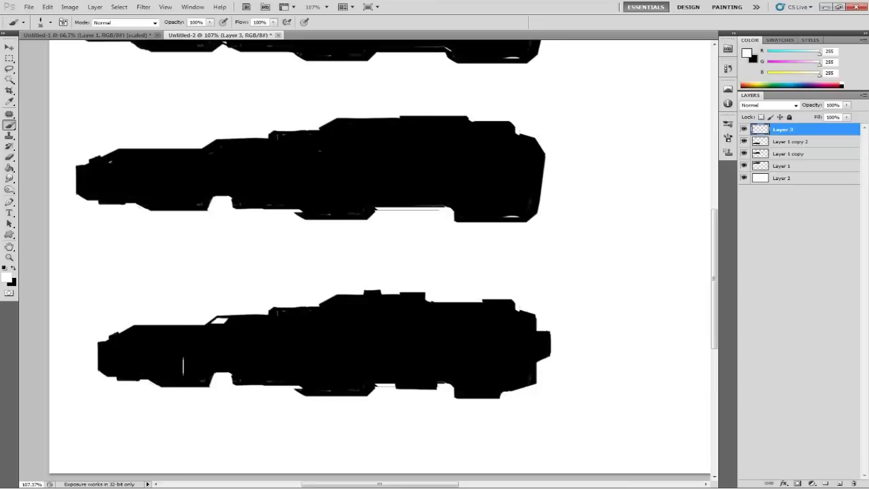
pyautogui.moveTo(179, 369); pyautogui.dragTo(219, 360)
pyautogui.hotkey('ctrl', 'z')
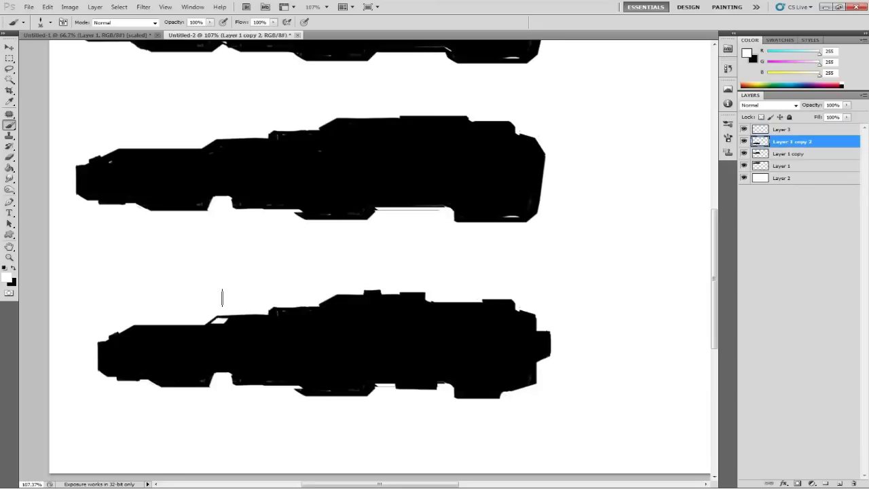
pyautogui.rightClick(226, 294)
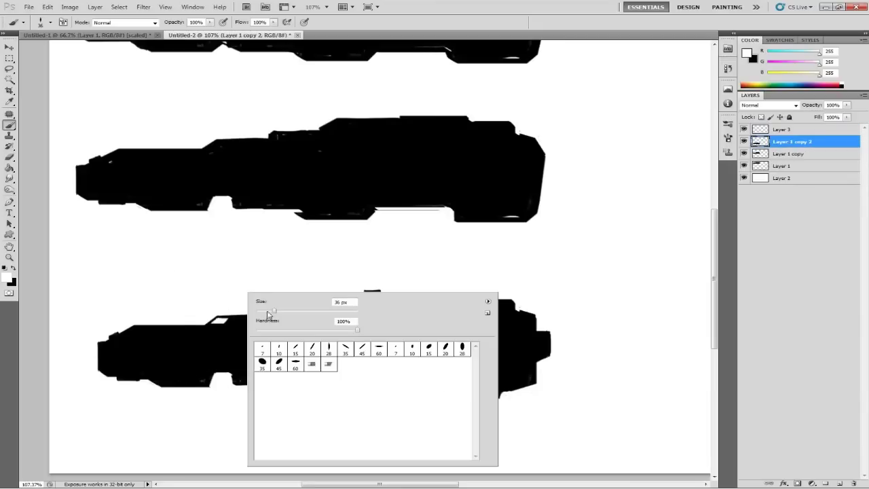
pyautogui.moveTo(269, 313); pyautogui.dragTo(259, 312)
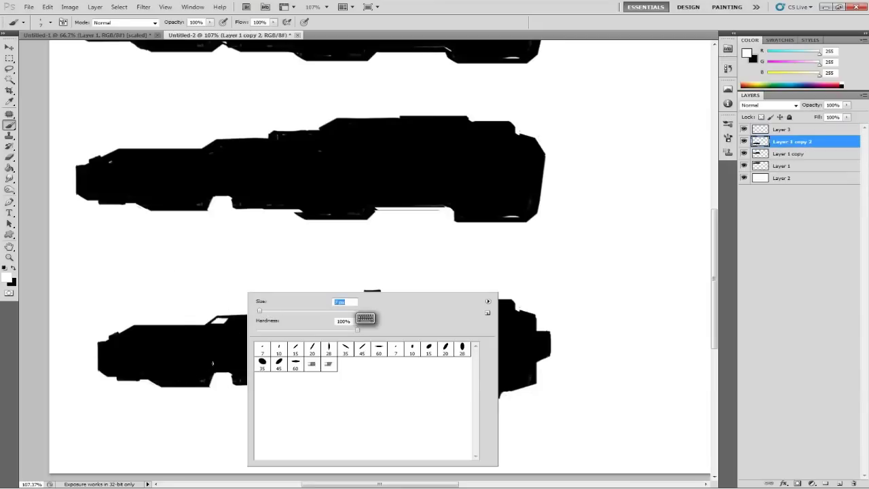
pyautogui.press('Return')
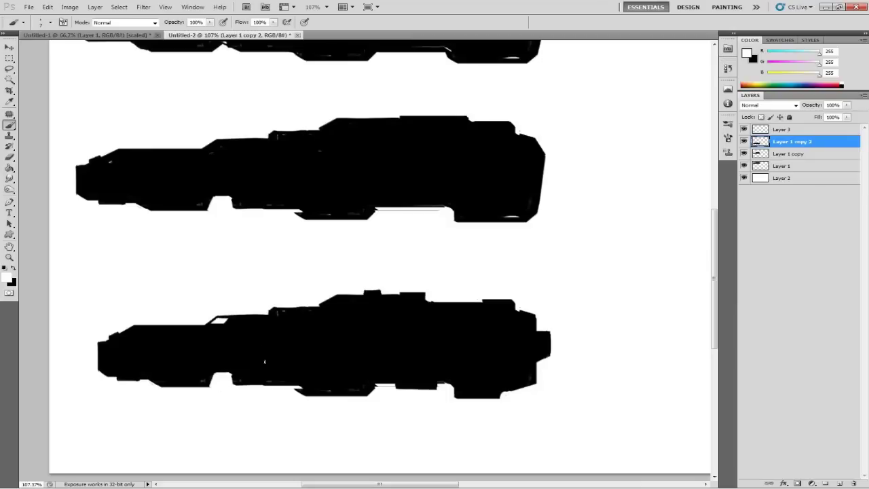
pyautogui.moveTo(241, 348); pyautogui.dragTo(249, 381)
pyautogui.hotkey('ctrl', 'z')
pyautogui.keyDown('shift'); pyautogui.click(277, 360); pyautogui.keyUp('shift')
pyautogui.hotkey('ctrl', 'alt', 'z')
pyautogui.keyDown('shift'); pyautogui.click(277, 370); pyautogui.keyUp('shift')
pyautogui.hotkey('ctrl', 'alt', 'z')
# Paint slanted white stripes on the third ship's lower front and rear hull, and break them into dashes with short black strokes
pyautogui.keyDown('shift'); pyautogui.click(244, 359); pyautogui.keyUp('shift')
pyautogui.keyDown('shift'); pyautogui.click(506, 351); pyautogui.keyUp('shift')
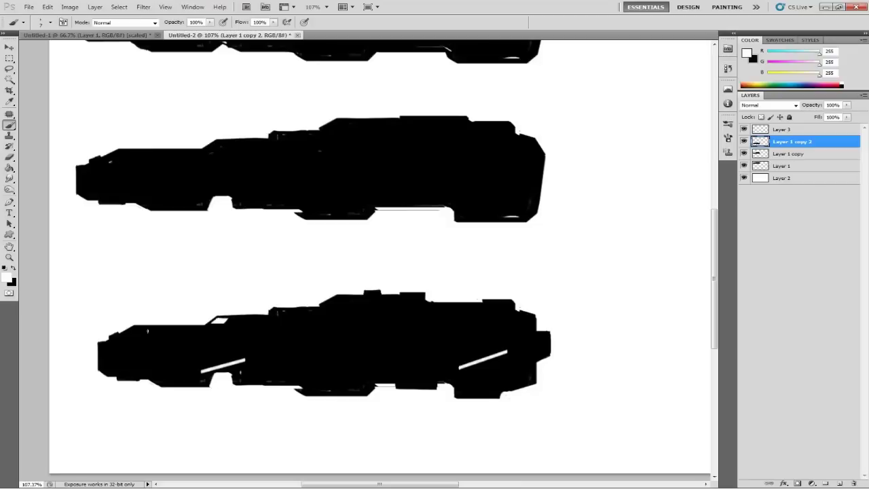
pyautogui.press('x')
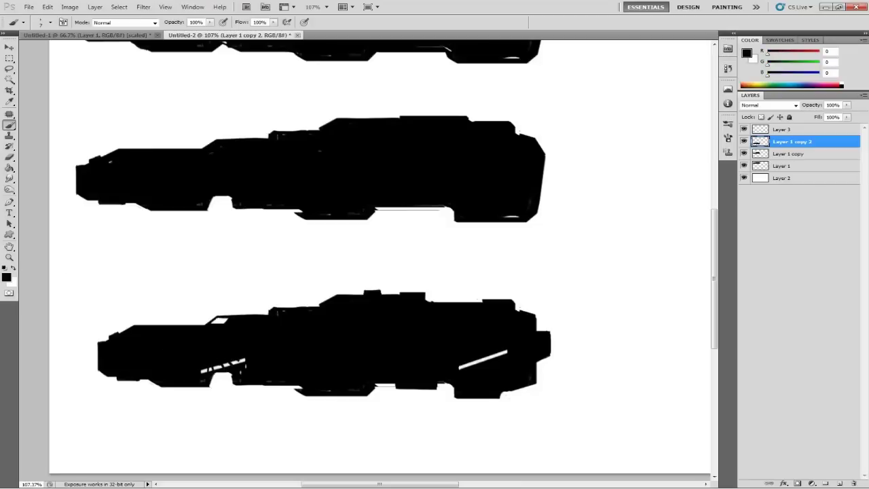
pyautogui.hotkey('ctrl', 'alt', 'z')
pyautogui.hotkey('ctrl', 'alt', 'z')
pyautogui.click(10, 47)
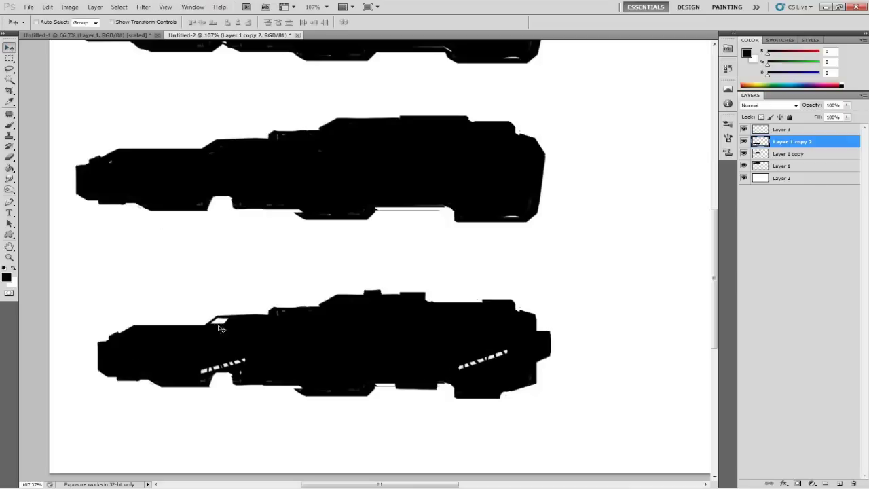
# Paint a long, narrow horizontal black bar just beneath the third ship's front underside
pyautogui.click(9, 125)
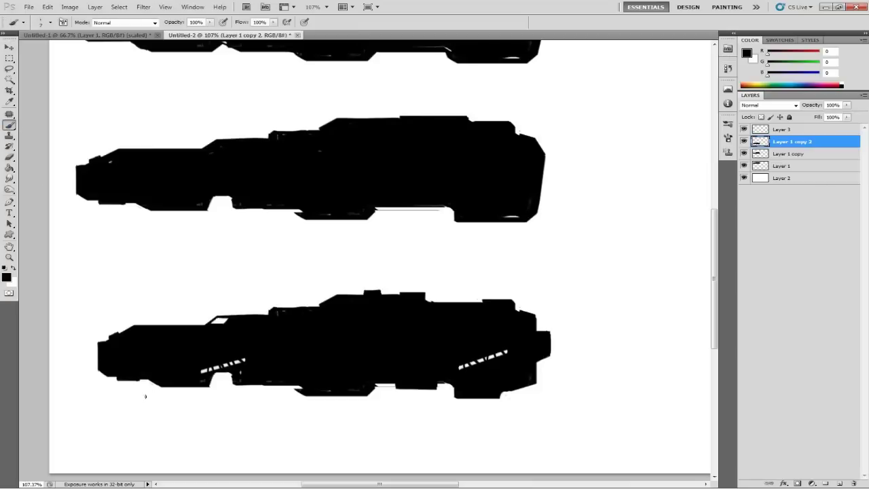
pyautogui.moveTo(119, 397); pyautogui.dragTo(285, 397)
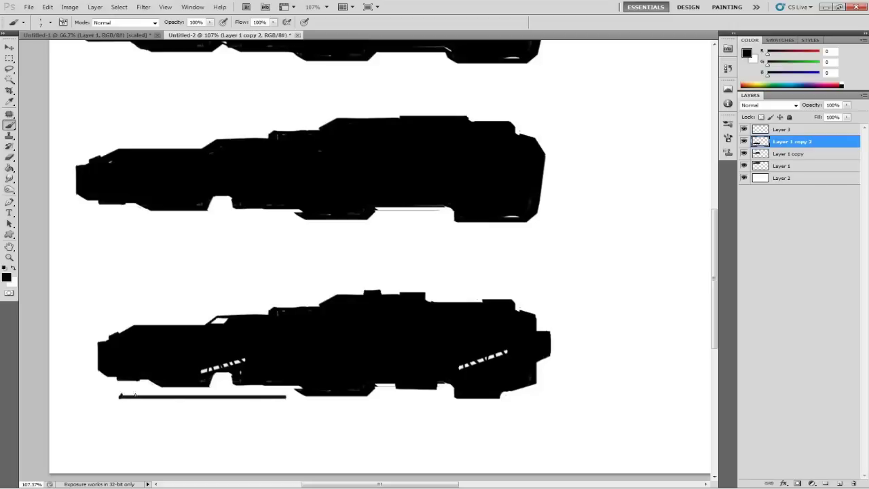
pyautogui.moveTo(122, 395)
pyautogui.mouseDown()
pyautogui.moveTo(285, 394)
pyautogui.moveTo(118, 399)
pyautogui.moveTo(266, 392)
pyautogui.mouseUp()
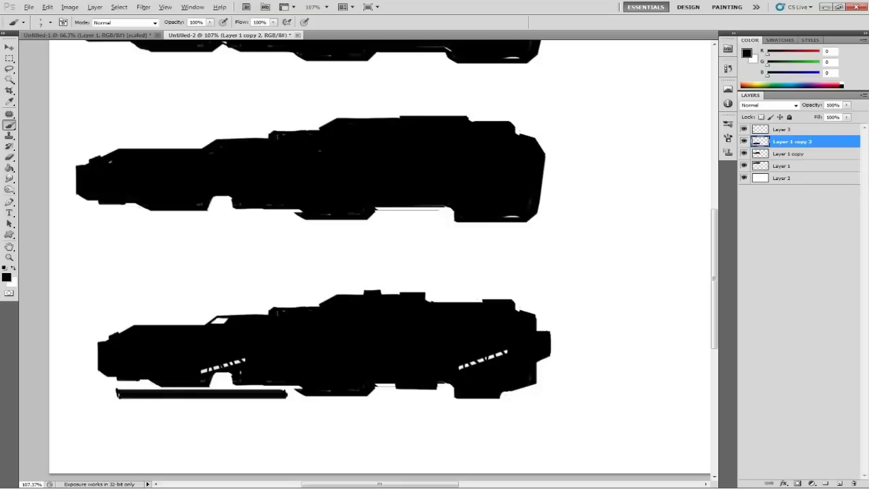
# Shape the bar beneath the third ship into a gun barrel by adding black end caps and thicker segments
pyautogui.scroll(3, 368, 252)
pyautogui.moveTo(145, 392); pyautogui.dragTo(277, 279)
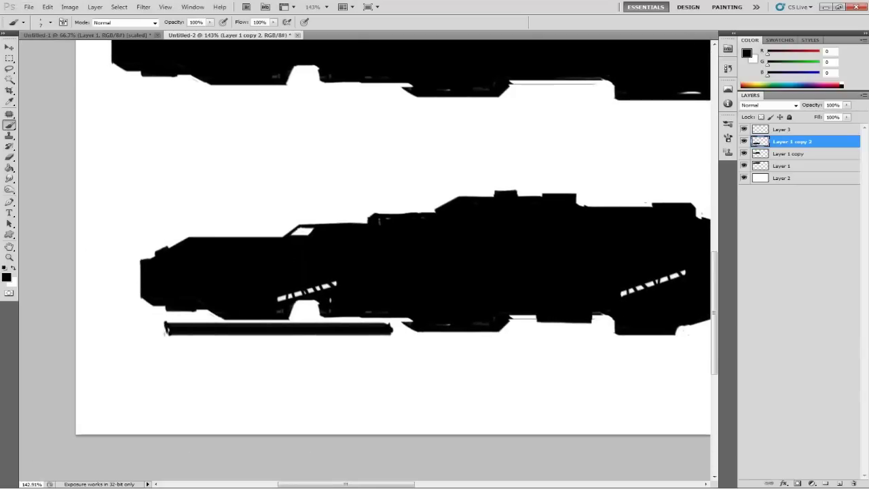
pyautogui.click(167, 329)
pyautogui.moveTo(388, 330); pyautogui.dragTo(398, 330)
pyautogui.moveTo(174, 337)
pyautogui.mouseDown()
pyautogui.moveTo(267, 337)
pyautogui.moveTo(175, 337)
pyautogui.moveTo(200, 324)
pyautogui.moveTo(255, 326)
pyautogui.moveTo(177, 322)
pyautogui.mouseUp()
pyautogui.moveTo(334, 334)
pyautogui.mouseDown()
pyautogui.moveTo(372, 334)
pyautogui.moveTo(373, 323)
pyautogui.moveTo(339, 322)
pyautogui.mouseUp()
pyautogui.moveTo(439, 294); pyautogui.dragTo(417, 278)
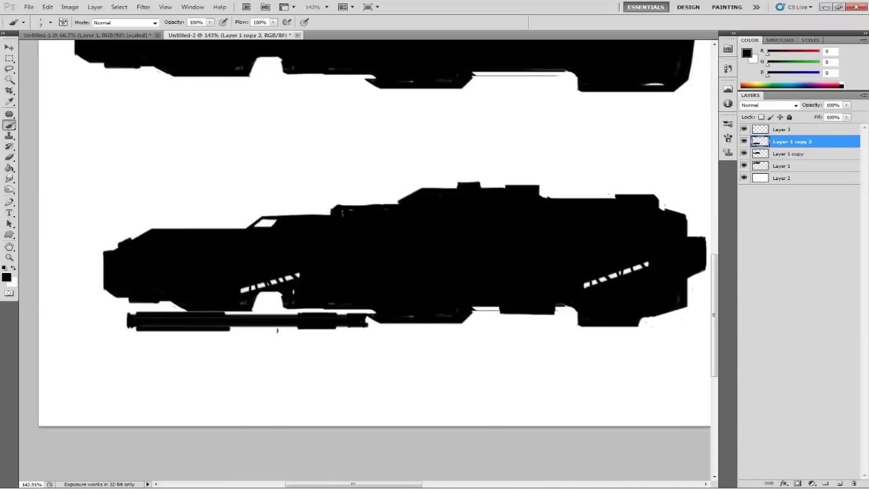
pyautogui.moveTo(341, 196); pyautogui.dragTo(308, 212)
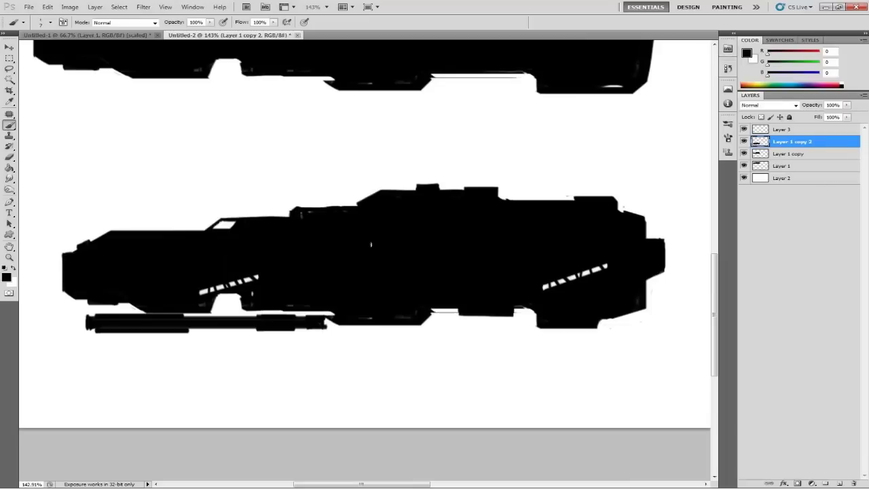
pyautogui.click(13, 268)
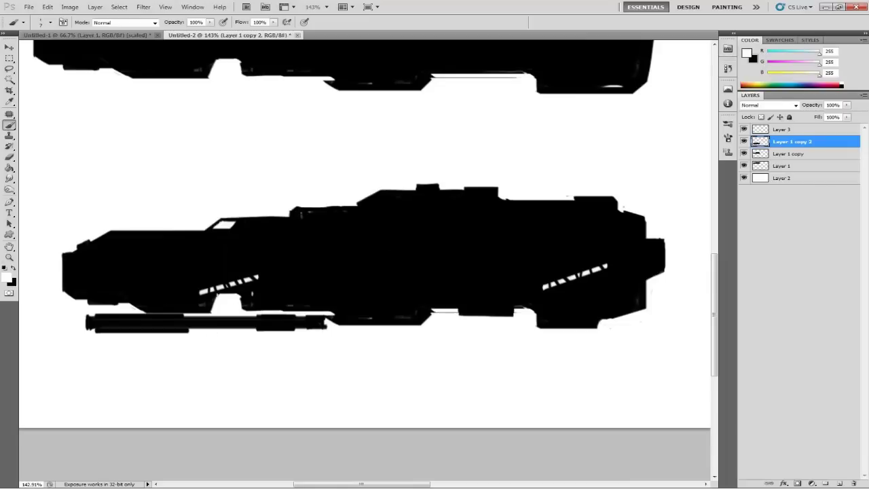
pyautogui.click(744, 142)
pyautogui.click(744, 142)
pyautogui.click(774, 132)
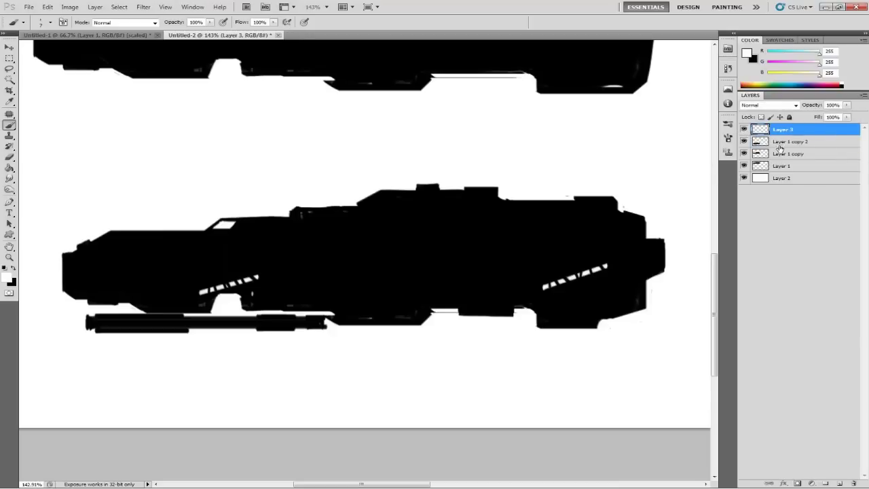
pyautogui.click(779, 143)
pyautogui.moveTo(309, 271); pyautogui.dragTo(279, 294)
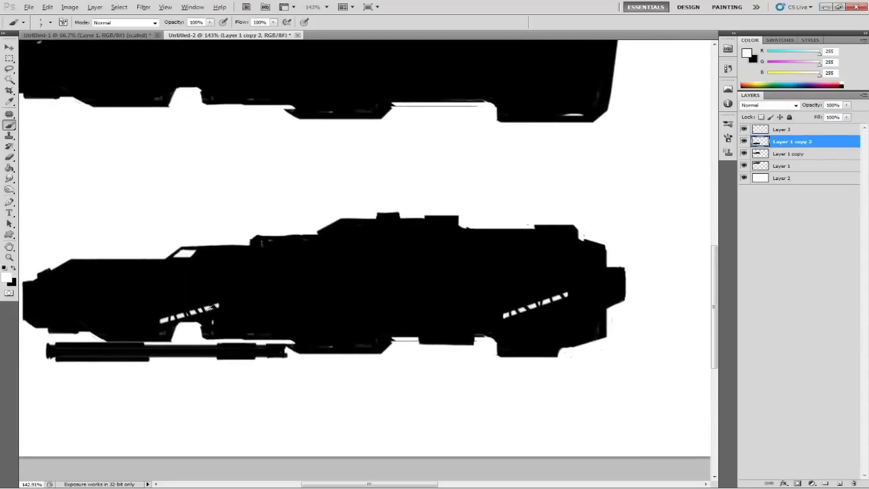
# Paint a solid black rectangular block on Layer 3 in the canvas's empty right half with a larger brush, and move it slightly lower
pyautogui.scroll(-3, 210, 308)
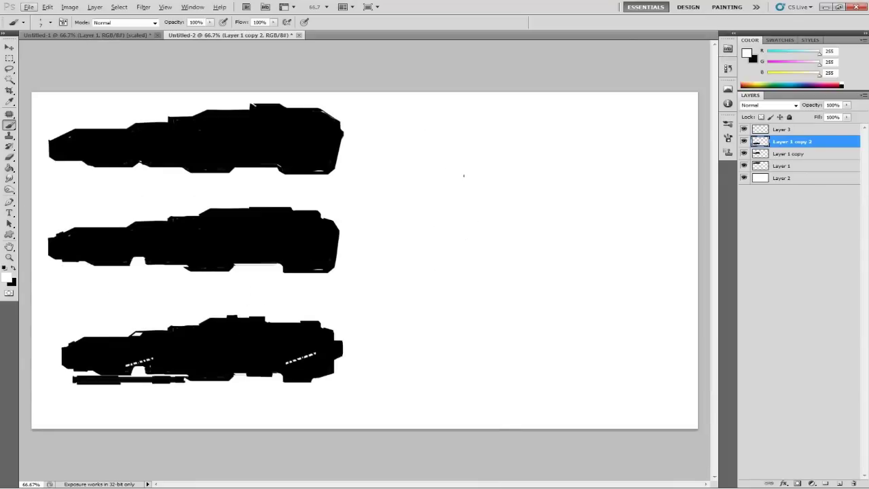
pyautogui.rightClick(487, 169)
pyautogui.click(516, 187)
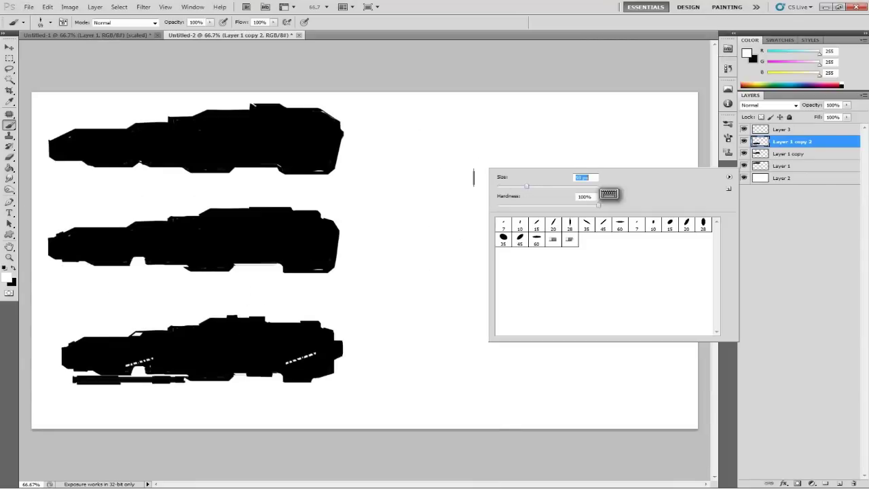
pyautogui.click(12, 270)
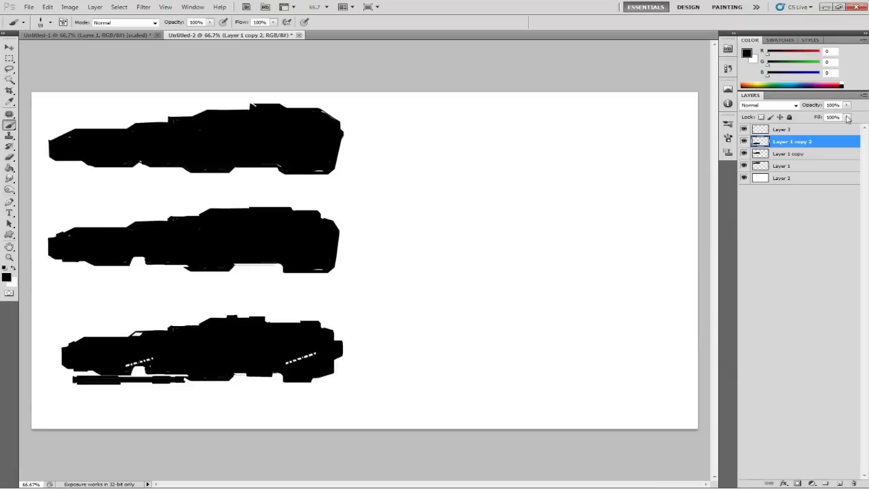
pyautogui.click(778, 130)
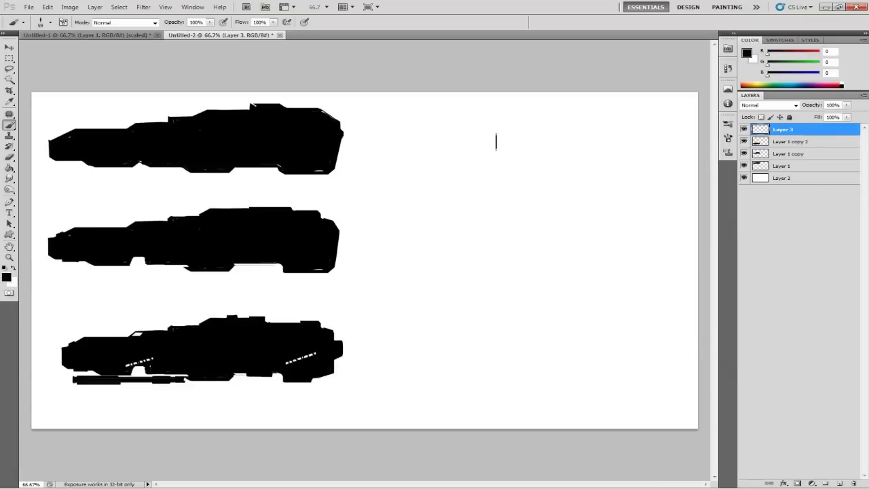
pyautogui.moveTo(486, 132)
pyautogui.mouseDown()
pyautogui.moveTo(545, 133)
pyautogui.moveTo(490, 133)
pyautogui.moveTo(488, 140)
pyautogui.moveTo(539, 142)
pyautogui.moveTo(492, 148)
pyautogui.moveTo(550, 151)
pyautogui.mouseUp()
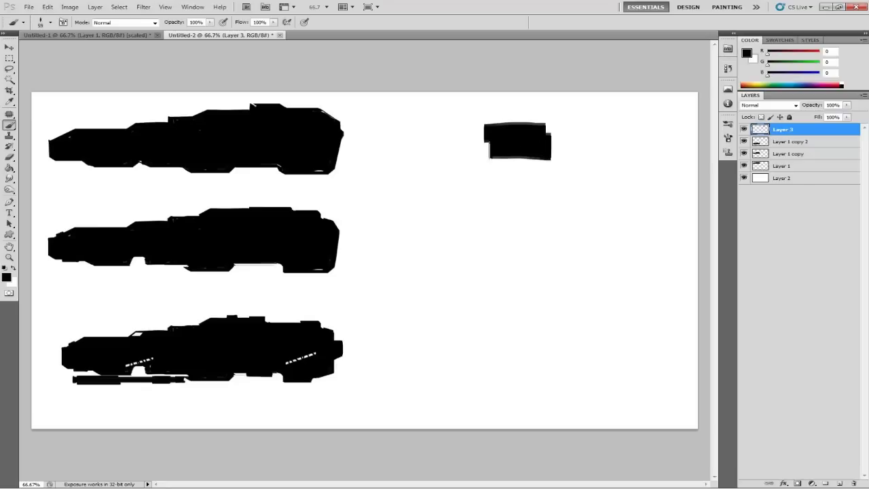
pyautogui.moveTo(485, 153); pyautogui.dragTo(558, 154)
pyautogui.moveTo(484, 129)
pyautogui.mouseDown()
pyautogui.moveTo(567, 127)
pyautogui.moveTo(543, 127)
pyautogui.moveTo(562, 127)
pyautogui.moveTo(568, 162)
pyautogui.moveTo(566, 150)
pyautogui.moveTo(488, 153)
pyautogui.moveTo(486, 140)
pyautogui.moveTo(487, 152)
pyautogui.mouseUp()
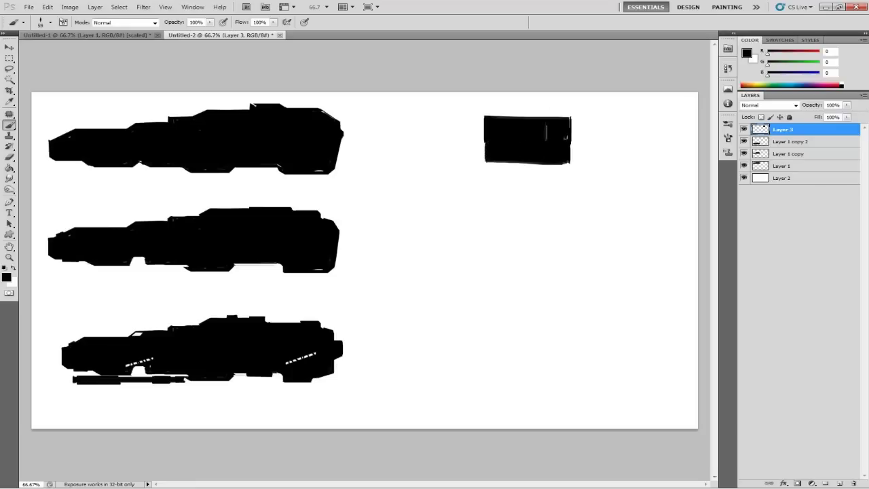
pyautogui.click(10, 47)
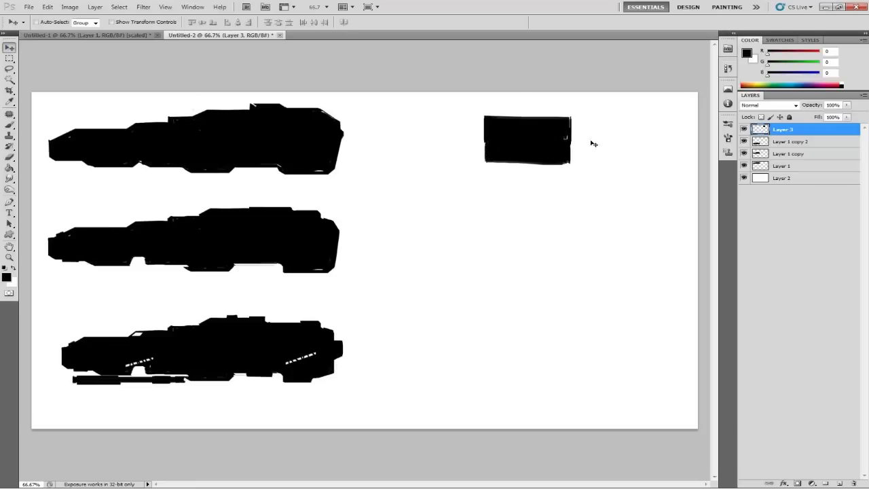
pyautogui.moveTo(550, 142); pyautogui.dragTo(563, 183)
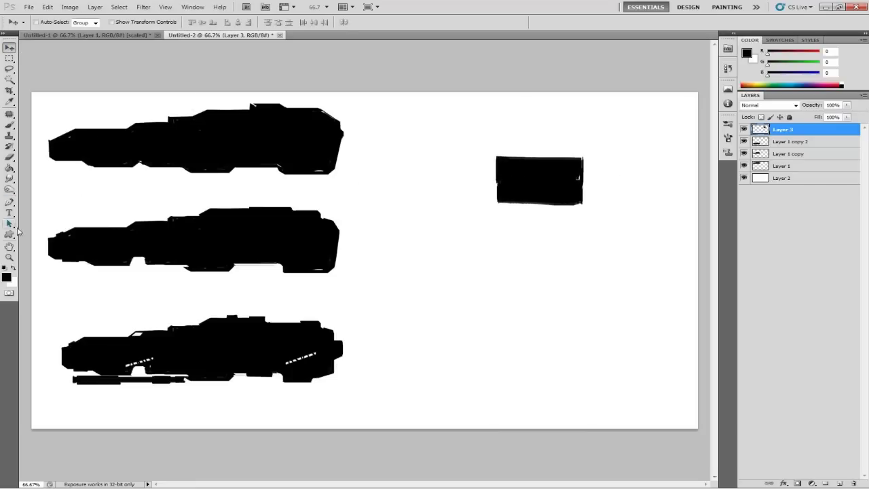
# Paint black blocks onto the top, both ends and the underside of the Layer 3 rectangle to form a stepped silhouette
pyautogui.click(9, 125)
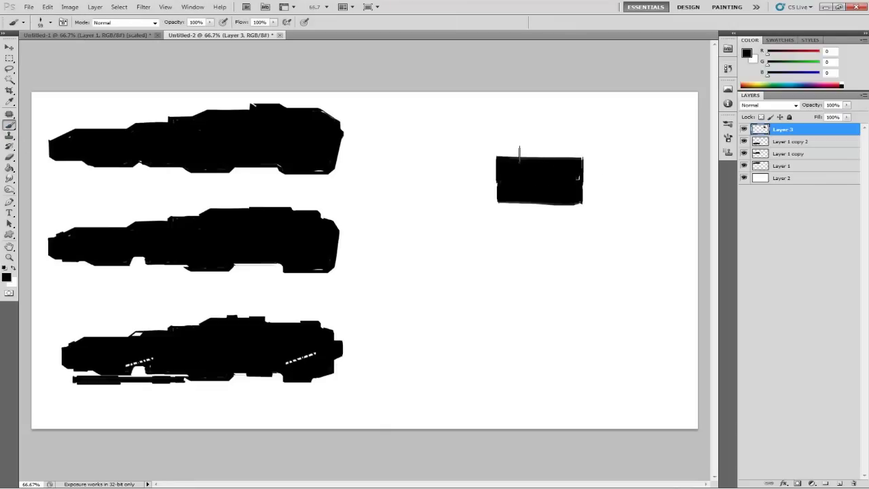
pyautogui.moveTo(517, 150); pyautogui.dragTo(563, 150)
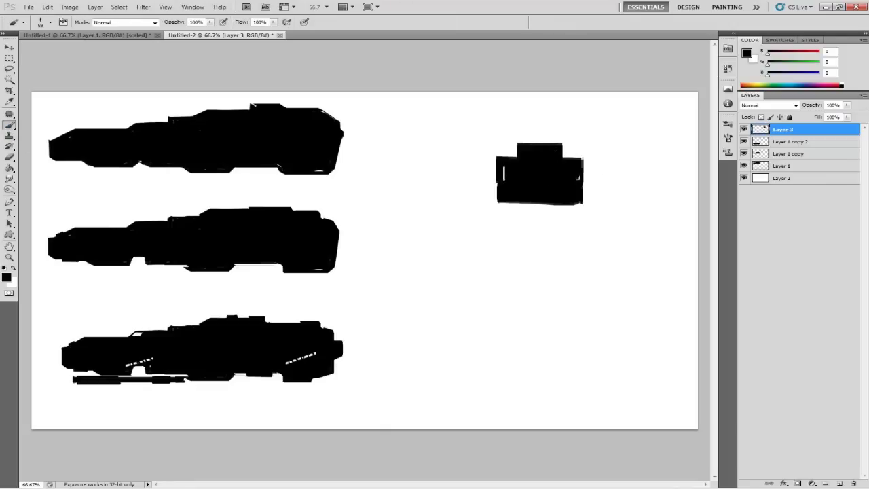
pyautogui.moveTo(494, 174); pyautogui.dragTo(490, 183)
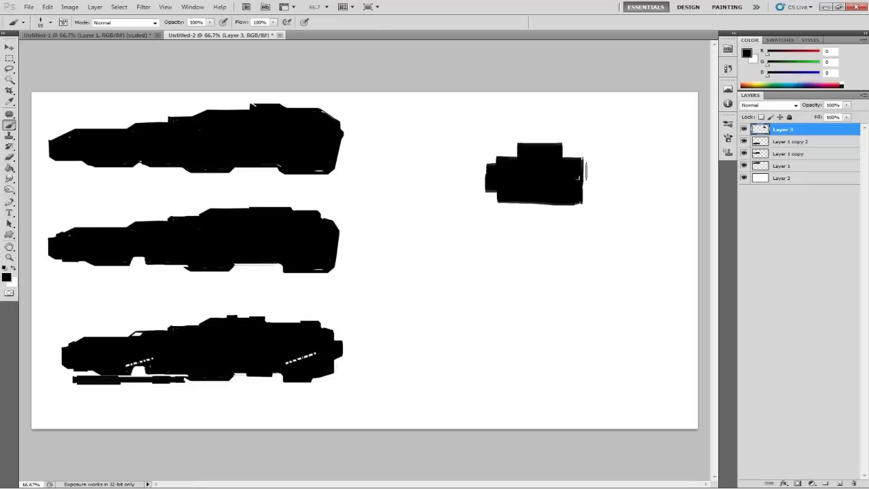
pyautogui.moveTo(585, 170)
pyautogui.mouseDown()
pyautogui.moveTo(579, 183)
pyautogui.moveTo(595, 178)
pyautogui.mouseUp()
pyautogui.hotkey('ctrl', 'alt', 'z')
pyautogui.moveTo(578, 176)
pyautogui.mouseDown()
pyautogui.moveTo(592, 176)
pyautogui.moveTo(588, 184)
pyautogui.moveTo(592, 175)
pyautogui.moveTo(580, 180)
pyautogui.moveTo(591, 184)
pyautogui.mouseUp()
pyautogui.moveTo(525, 210); pyautogui.dragTo(555, 207)
pyautogui.hotkey('ctrl', 'z')
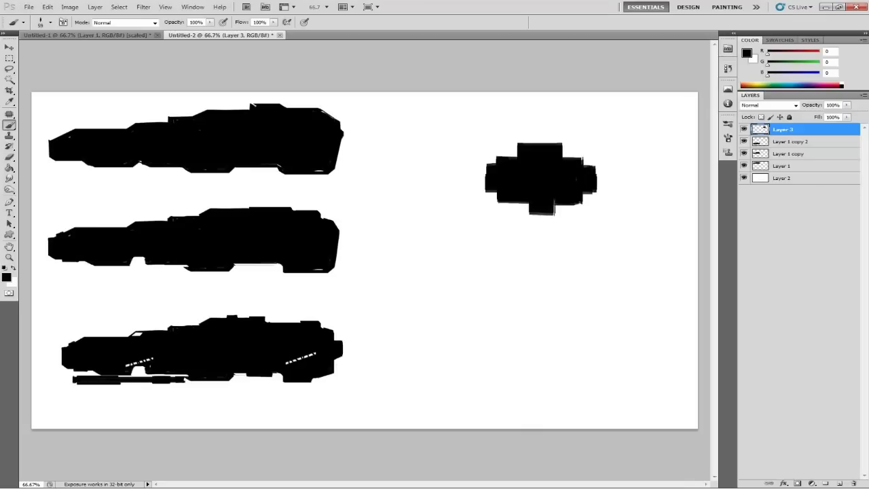
pyautogui.moveTo(534, 140)
pyautogui.mouseDown()
pyautogui.moveTo(533, 147)
pyautogui.moveTo(549, 149)
pyautogui.moveTo(540, 149)
pyautogui.mouseUp()
# Enlarge the stepped silhouette with Free Transform, mainly widening it, and move it slightly lower on the canvas
pyautogui.hotkey('ctrl', 't')
pyautogui.moveTo(482, 138); pyautogui.dragTo(426, 120)
pyautogui.hotkey('ctrl', 'z')
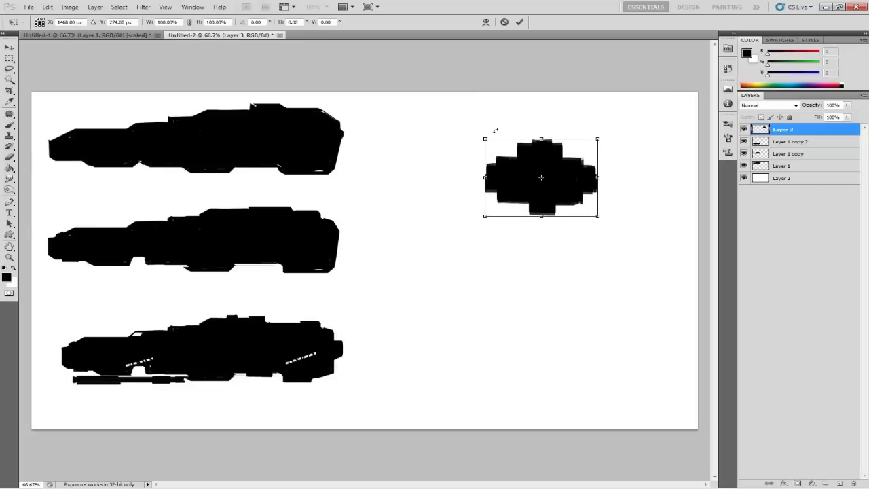
pyautogui.moveTo(485, 139)
pyautogui.mouseDown()
pyautogui.moveTo(452, 140)
pyautogui.moveTo(412, 123)
pyautogui.mouseUp()
pyautogui.press('Return')
pyautogui.press('Return')
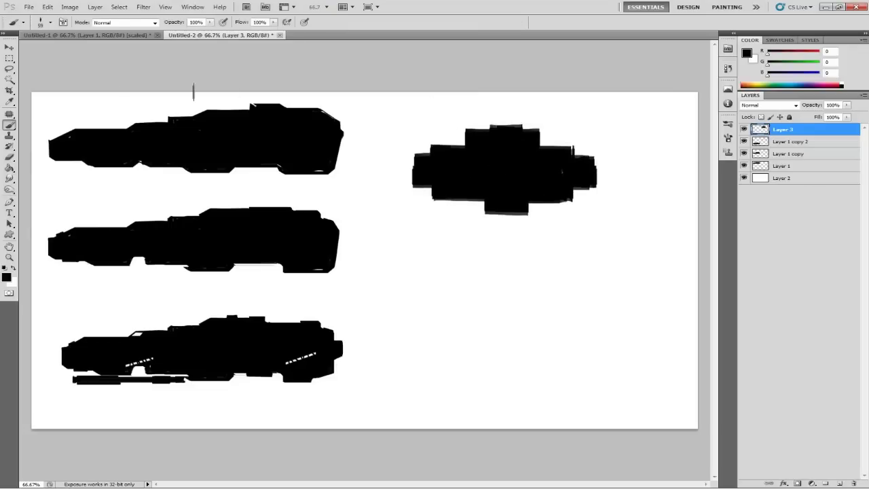
pyautogui.click(10, 48)
pyautogui.moveTo(495, 169); pyautogui.dragTo(522, 226)
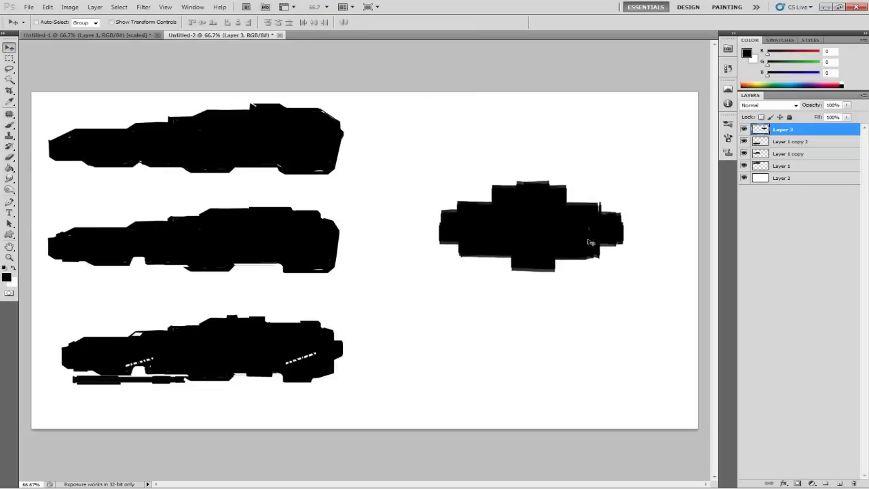
# Erase the silhouette's ragged top and bottom edges, and bevel the corners of its upper block
pyautogui.click(10, 157)
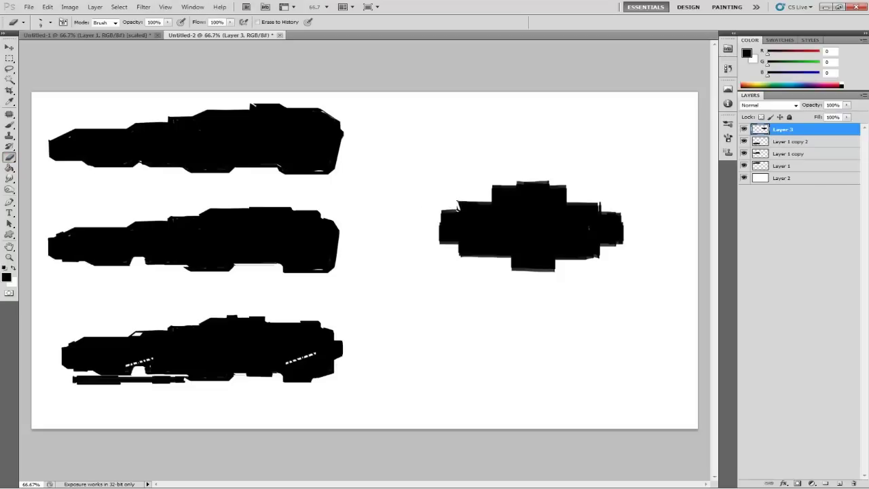
pyautogui.moveTo(456, 202); pyautogui.dragTo(456, 209)
pyautogui.moveTo(493, 185); pyautogui.dragTo(495, 186)
pyautogui.moveTo(557, 181); pyautogui.dragTo(511, 190)
pyautogui.moveTo(562, 269)
pyautogui.mouseDown()
pyautogui.moveTo(509, 270)
pyautogui.moveTo(574, 269)
pyautogui.moveTo(507, 269)
pyautogui.mouseUp()
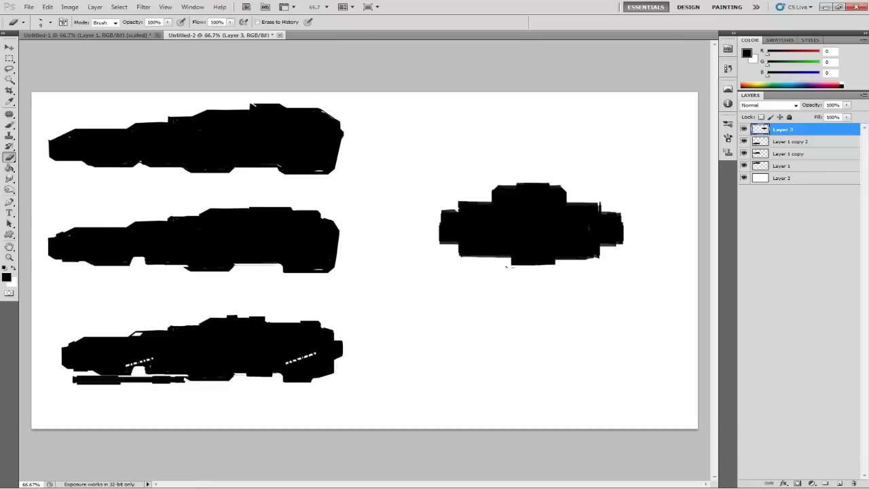
pyautogui.moveTo(558, 265); pyautogui.dragTo(503, 267)
# Erase the outer corners of both end blocks to taper them into angled side pods
pyautogui.moveTo(440, 242)
pyautogui.mouseDown()
pyautogui.moveTo(456, 243)
pyautogui.moveTo(440, 239)
pyautogui.mouseUp()
pyautogui.moveTo(601, 212); pyautogui.dragTo(621, 218)
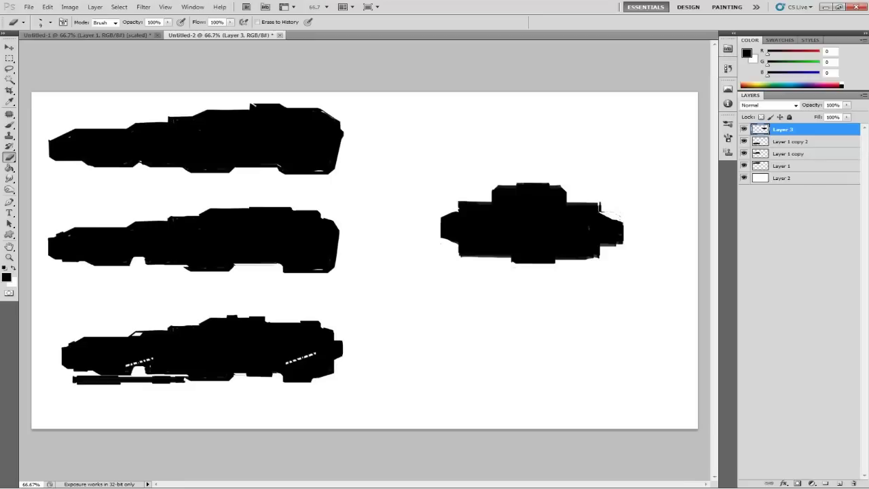
pyautogui.moveTo(606, 249); pyautogui.dragTo(622, 241)
pyautogui.moveTo(601, 212)
pyautogui.mouseDown()
pyautogui.moveTo(637, 234)
pyautogui.moveTo(626, 217)
pyautogui.moveTo(617, 239)
pyautogui.moveTo(614, 217)
pyautogui.moveTo(621, 237)
pyautogui.mouseUp()
# Erase a thin angular window outline inside each of the two side pods
pyautogui.click(14, 268)
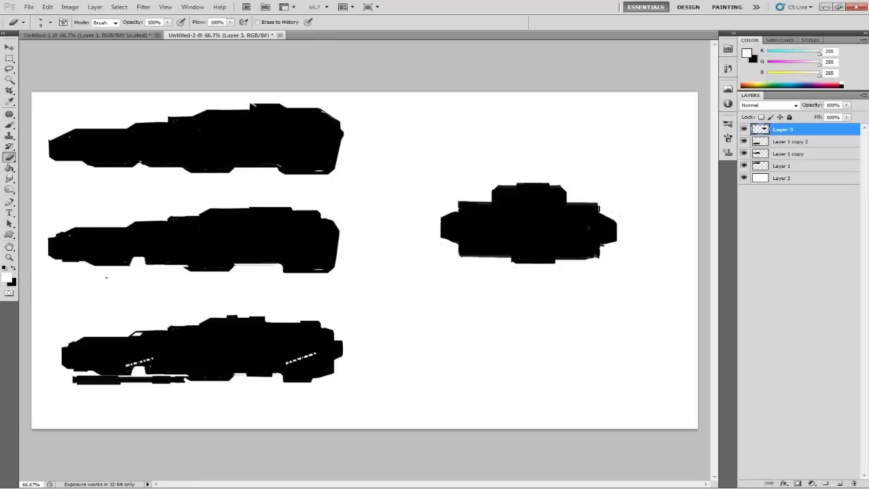
pyautogui.moveTo(457, 213)
pyautogui.mouseDown()
pyautogui.moveTo(445, 221)
pyautogui.moveTo(446, 237)
pyautogui.moveTo(460, 233)
pyautogui.moveTo(458, 217)
pyautogui.moveTo(442, 219)
pyautogui.moveTo(446, 236)
pyautogui.moveTo(462, 240)
pyautogui.moveTo(459, 215)
pyautogui.mouseUp()
pyautogui.hotkey('ctrl', 'z')
pyautogui.hotkey('ctrl', 'alt', 'z')
pyautogui.moveTo(597, 220)
pyautogui.mouseDown()
pyautogui.moveTo(614, 223)
pyautogui.moveTo(613, 241)
pyautogui.moveTo(600, 243)
pyautogui.moveTo(592, 228)
pyautogui.mouseUp()
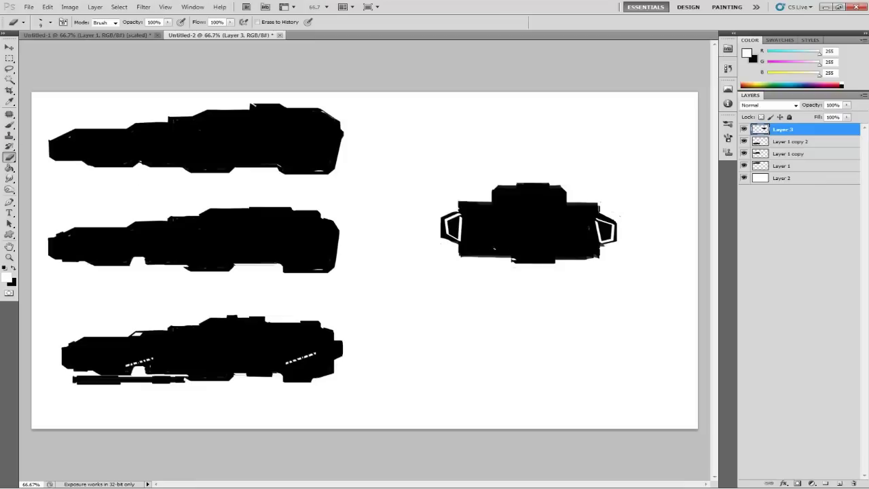
# Cut away the hull's two lower corners with eraser strokes that slope in towards the bottom block
pyautogui.moveTo(483, 243)
pyautogui.mouseDown()
pyautogui.moveTo(510, 259)
pyautogui.moveTo(456, 239)
pyautogui.moveTo(510, 258)
pyautogui.moveTo(456, 243)
pyautogui.moveTo(503, 257)
pyautogui.moveTo(485, 246)
pyautogui.moveTo(468, 256)
pyautogui.moveTo(491, 257)
pyautogui.mouseUp()
pyautogui.hotkey('ctrl', 'alt', 'z')
pyautogui.hotkey('ctrl', 'alt', 'z')
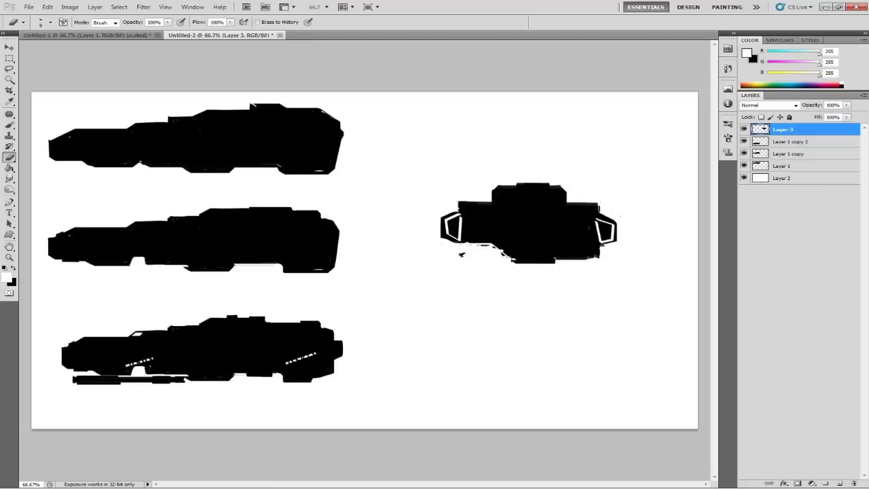
pyautogui.moveTo(558, 257)
pyautogui.mouseDown()
pyautogui.moveTo(570, 243)
pyautogui.moveTo(603, 244)
pyautogui.moveTo(588, 259)
pyautogui.moveTo(567, 257)
pyautogui.moveTo(603, 246)
pyautogui.moveTo(577, 244)
pyautogui.moveTo(559, 258)
pyautogui.mouseUp()
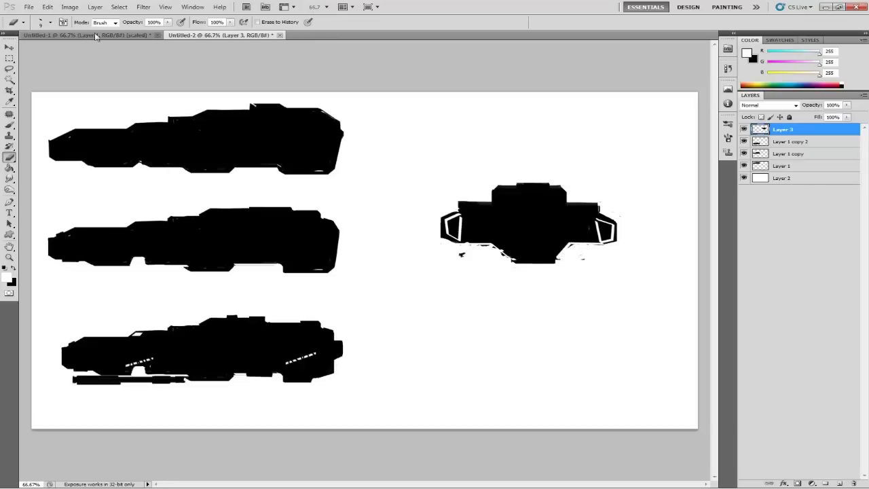
# Move the silhouette up with a duplicate beneath it, and clean the copy's lower edge and bevel its upper corners with a 29 px eraser
pyautogui.click(10, 48)
pyautogui.moveTo(532, 218); pyautogui.dragTo(540, 247)
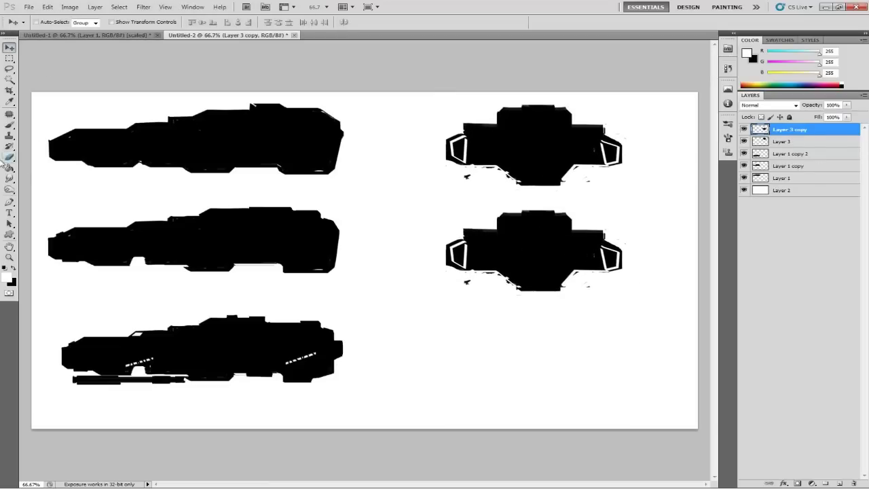
pyautogui.click(9, 157)
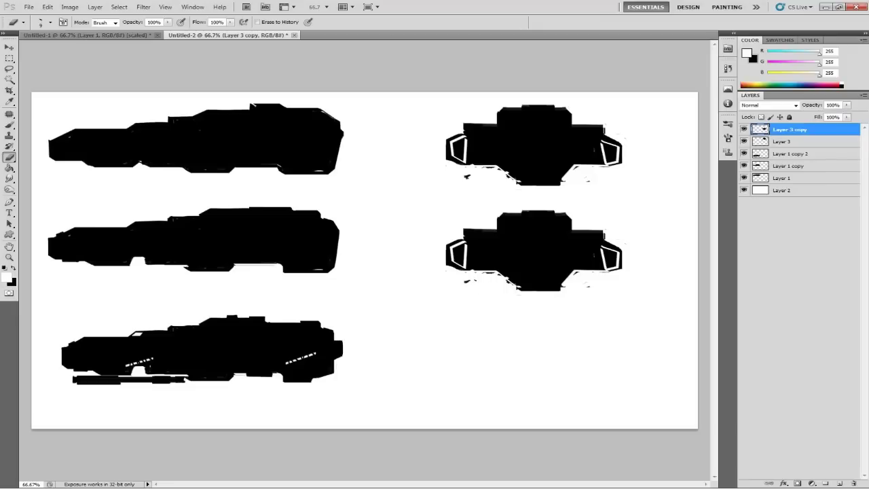
pyautogui.rightClick(491, 283)
pyautogui.moveTo(509, 301)
pyautogui.mouseDown()
pyautogui.moveTo(483, 287)
pyautogui.moveTo(498, 276)
pyautogui.moveTo(519, 291)
pyautogui.moveTo(560, 294)
pyautogui.moveTo(571, 289)
pyautogui.moveTo(510, 291)
pyautogui.moveTo(591, 276)
pyautogui.mouseUp()
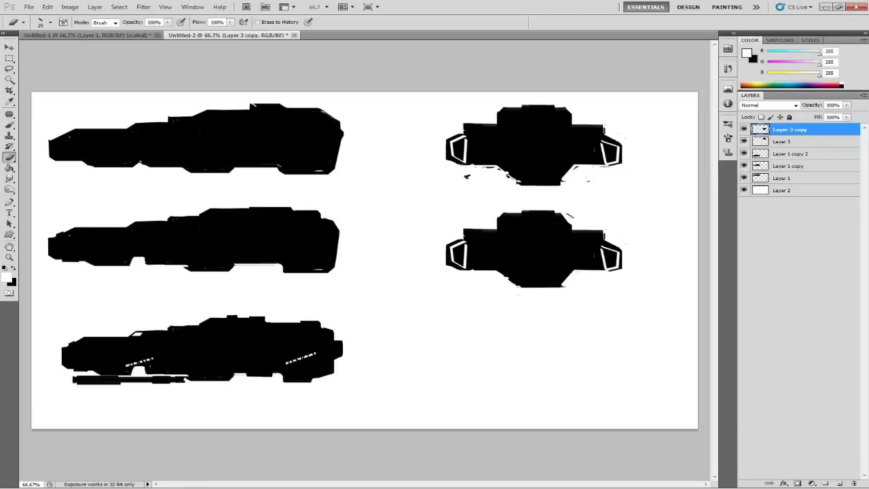
pyautogui.moveTo(502, 211)
pyautogui.mouseDown()
pyautogui.moveTo(488, 226)
pyautogui.moveTo(493, 220)
pyautogui.mouseUp()
# Paint the copy's lower hull out into a wider rectangular block using a black, slanted 20 px brush
pyautogui.click(14, 269)
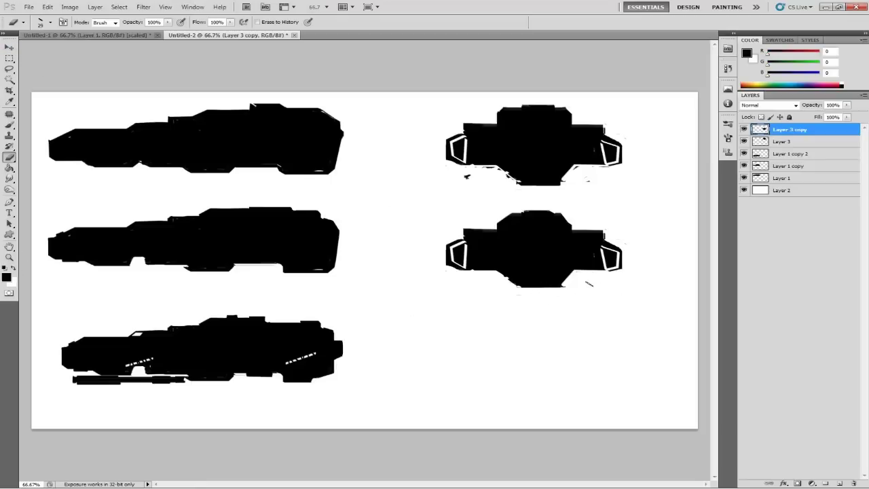
pyautogui.click(14, 269)
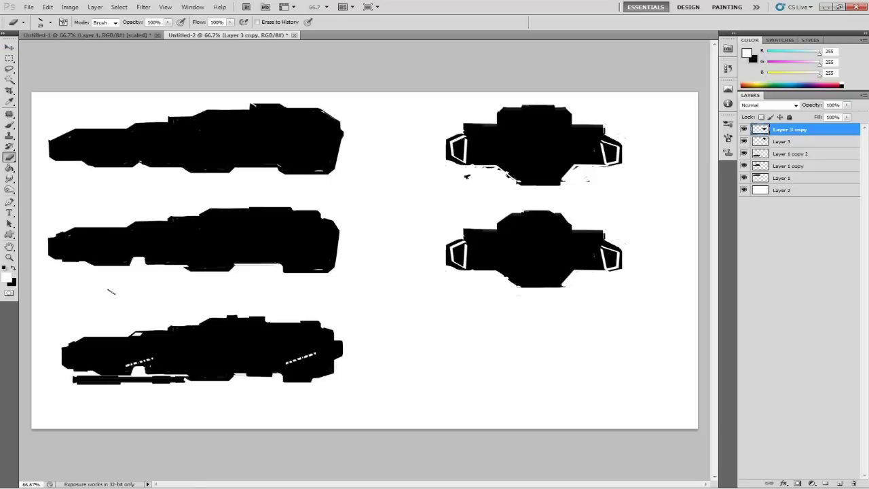
pyautogui.click(14, 268)
pyautogui.click(10, 125)
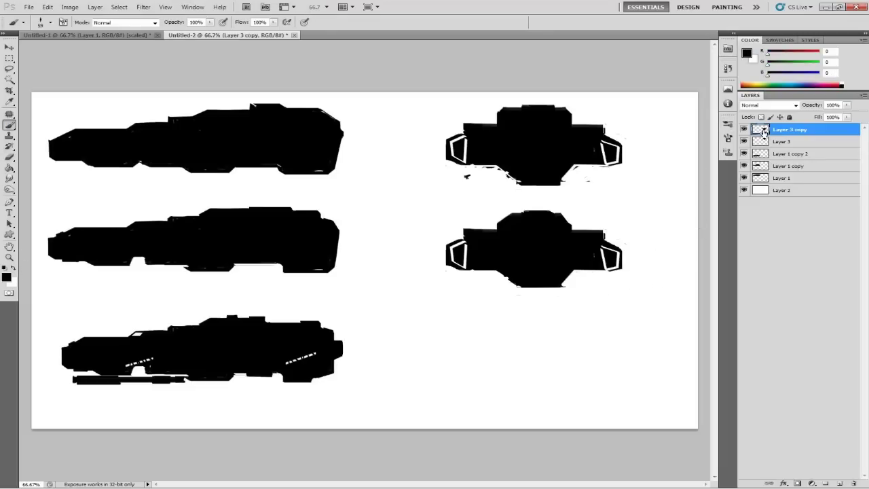
pyautogui.click(727, 125)
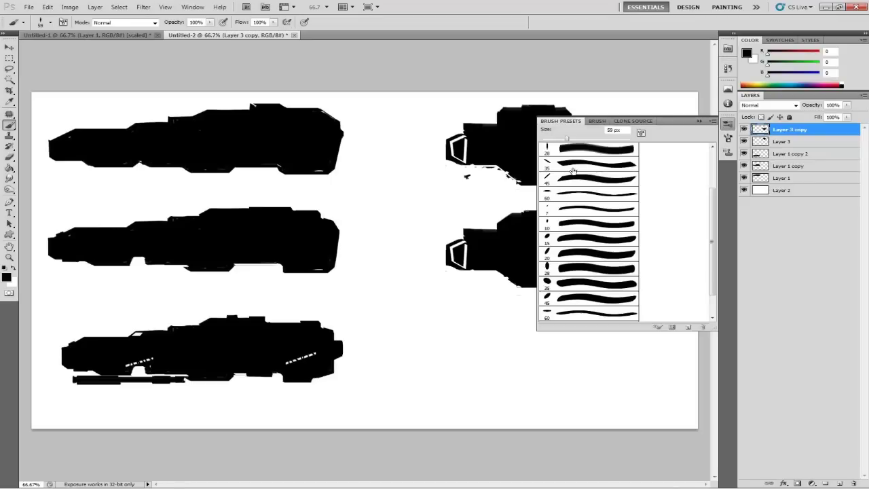
pyautogui.click(586, 168)
pyautogui.moveTo(555, 138); pyautogui.dragTo(550, 140)
pyautogui.click(555, 122)
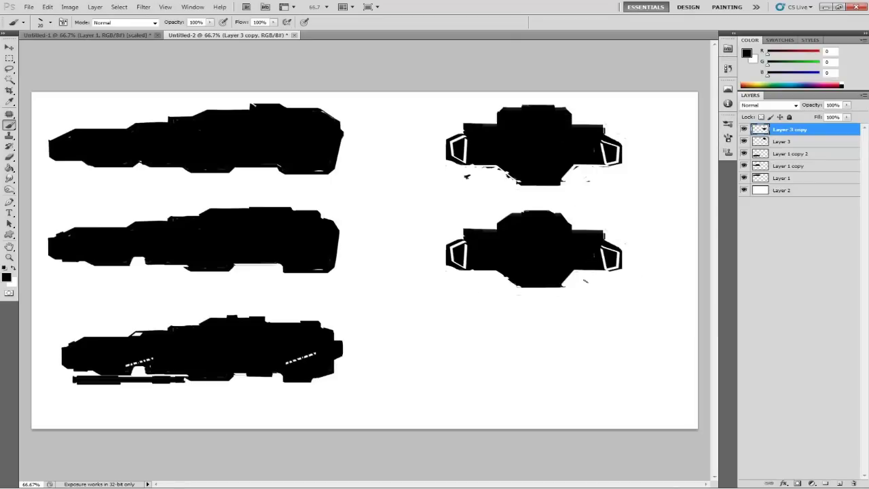
pyautogui.moveTo(585, 280)
pyautogui.mouseDown()
pyautogui.moveTo(606, 279)
pyautogui.moveTo(583, 288)
pyautogui.mouseUp()
pyautogui.hotkey('ctrl', 'z')
pyautogui.moveTo(570, 274)
pyautogui.mouseDown()
pyautogui.moveTo(570, 288)
pyautogui.moveTo(558, 288)
pyautogui.mouseUp()
pyautogui.moveTo(504, 281)
pyautogui.mouseDown()
pyautogui.moveTo(504, 289)
pyautogui.moveTo(522, 288)
pyautogui.moveTo(507, 280)
pyautogui.mouseUp()
pyautogui.moveTo(565, 282)
pyautogui.mouseDown()
pyautogui.moveTo(570, 272)
pyautogui.moveTo(596, 281)
pyautogui.moveTo(594, 292)
pyautogui.moveTo(584, 291)
pyautogui.mouseUp()
pyautogui.hotkey('ctrl', 'alt', 'z')
pyautogui.hotkey('ctrl', 'alt', 'z')
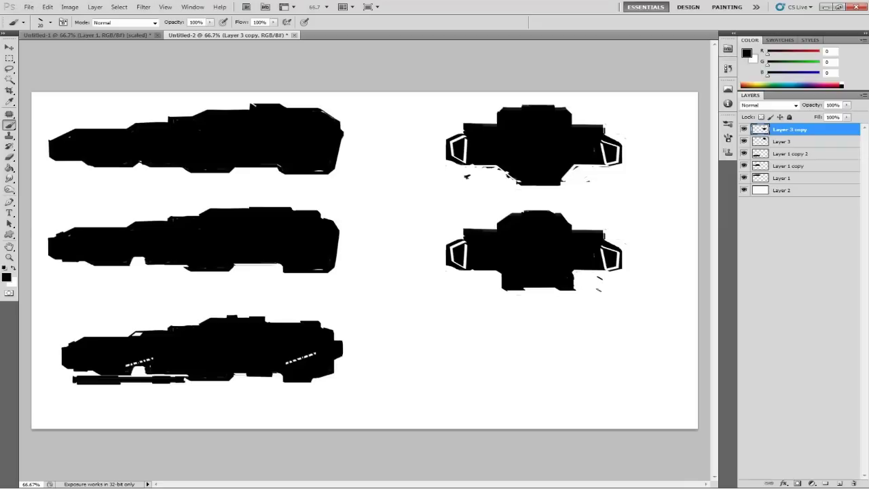
# Paint a bent black fin and a separate diagonal black bar beneath the copy's right side pod
pyautogui.moveTo(597, 278); pyautogui.dragTo(588, 299)
pyautogui.moveTo(609, 296); pyautogui.dragTo(643, 273)
pyautogui.hotkey('ctrl', 'z')
pyautogui.hotkey('ctrl', 'z')
pyautogui.moveTo(609, 299); pyautogui.dragTo(636, 281)
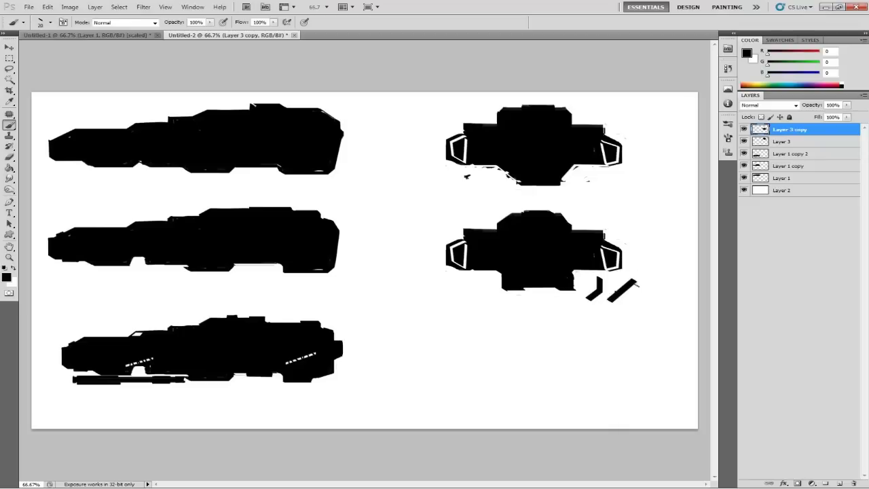
# Copy the bent fin and diagonal bar to a new layer, and place them mirrored beneath the ship's left side
pyautogui.press('m')
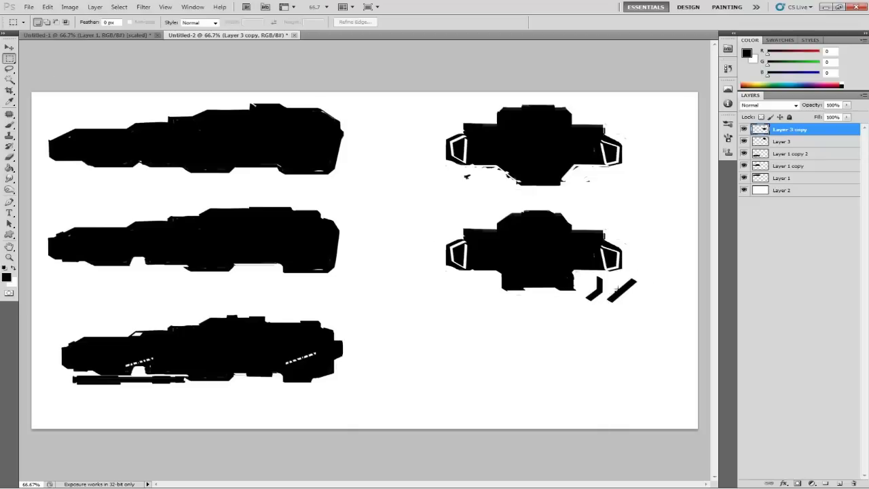
pyautogui.moveTo(645, 330); pyautogui.dragTo(579, 274)
pyautogui.press('v')
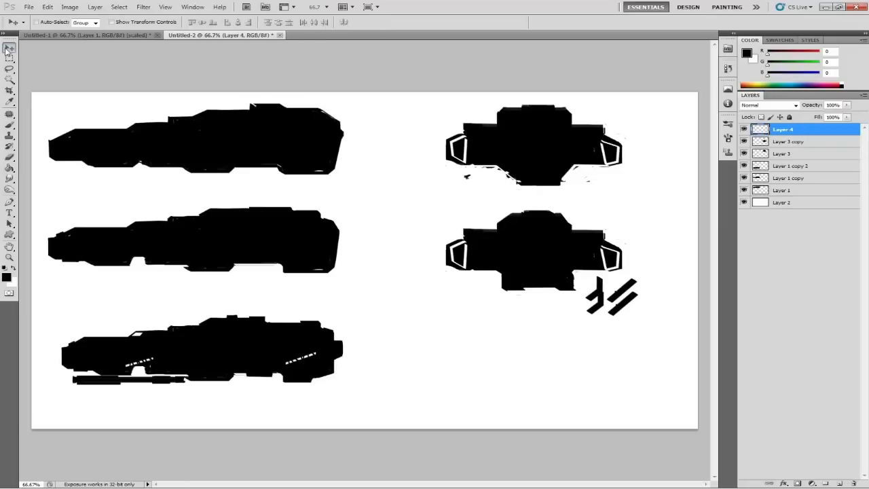
pyautogui.moveTo(614, 299); pyautogui.dragTo(489, 292)
pyautogui.hotkey('ctrl', 't')
pyautogui.press('Return')
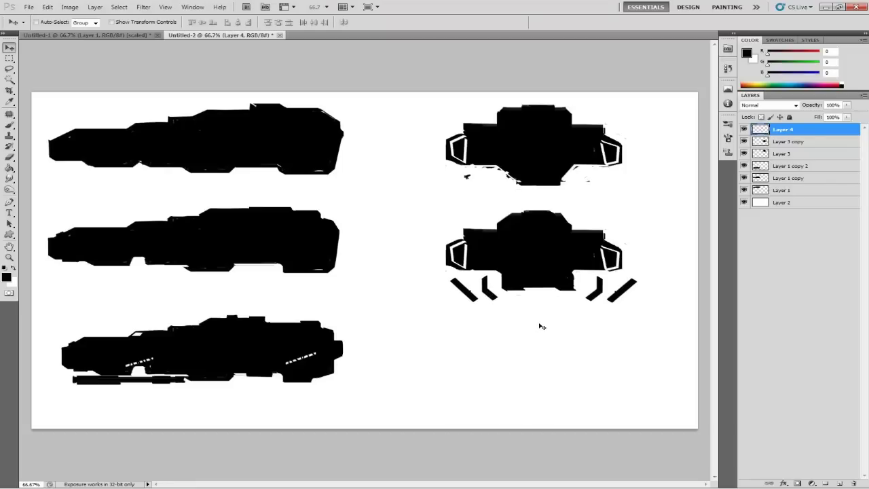
pyautogui.hotkey('shift', 'Left')
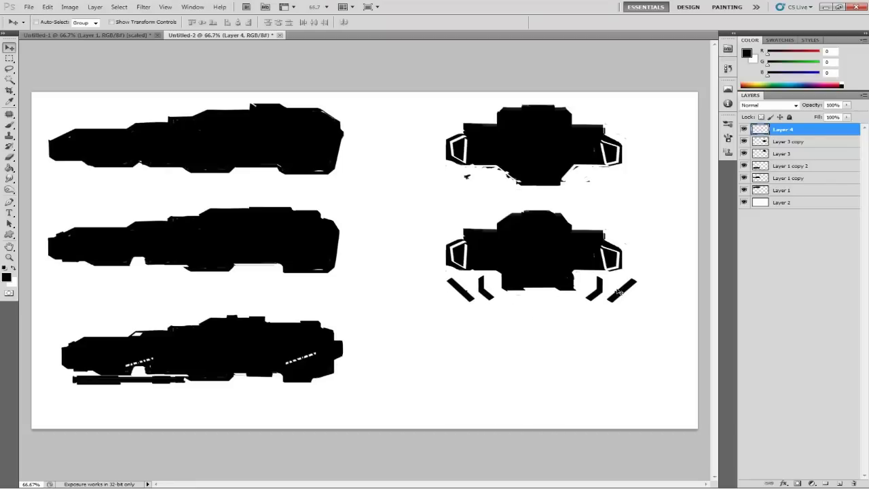
# Duplicate Layer 4 and Layer 3 copy together below the second silhouette, and merge the duplicates into one layer
pyautogui.keyDown('ctrl'); pyautogui.click(796, 142); pyautogui.keyUp('ctrl')
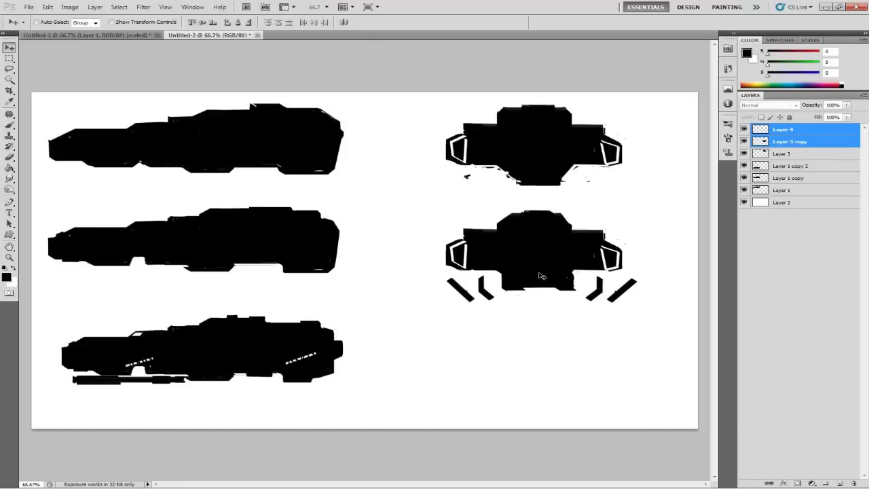
pyautogui.moveTo(548, 268); pyautogui.dragTo(547, 348)
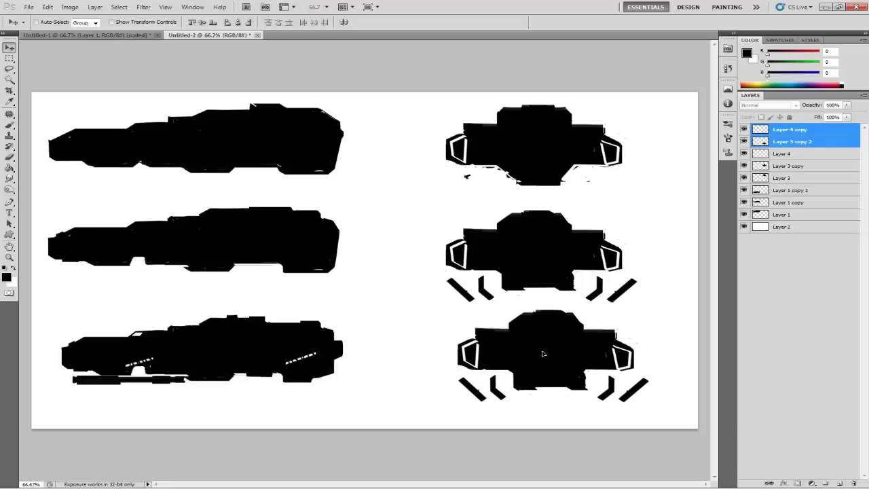
pyautogui.click(9, 157)
pyautogui.click(807, 138)
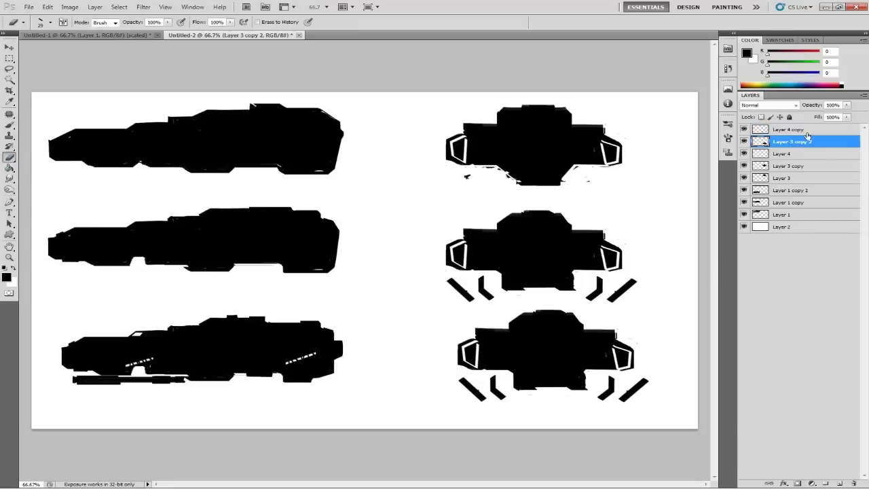
pyautogui.keyDown('shift'); pyautogui.click(806, 129); pyautogui.keyUp('shift')
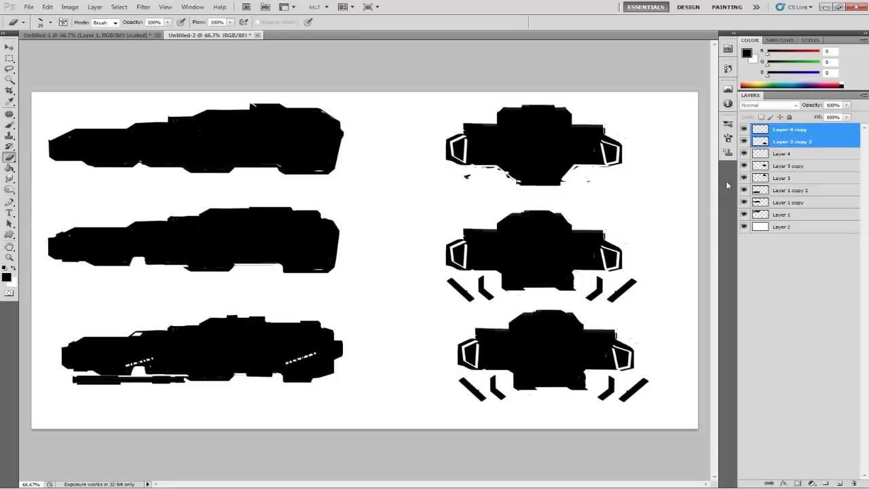
pyautogui.rightClick(781, 144)
pyautogui.click(807, 348)
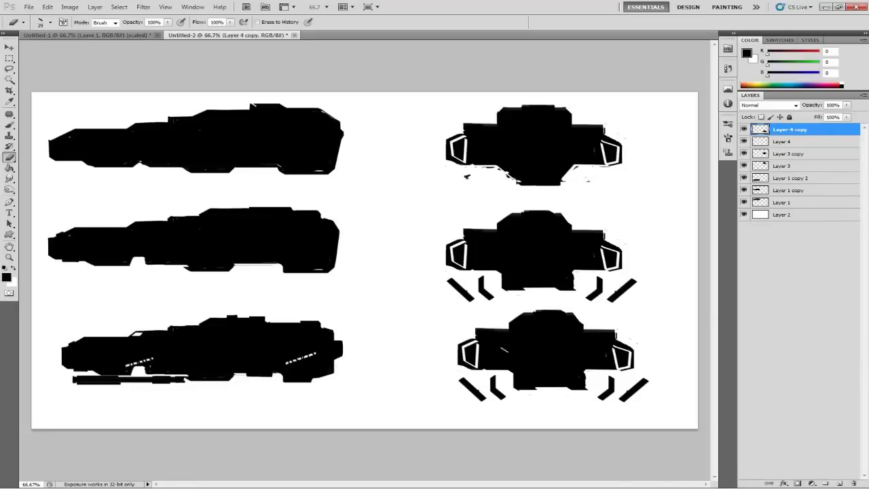
# Set the eraser to the flat 10 px tip with an angle of 180°
pyautogui.scroll(5, 513, 346)
pyautogui.moveTo(524, 329)
pyautogui.mouseDown()
pyautogui.moveTo(428, 276)
pyautogui.moveTo(335, 259)
pyautogui.mouseUp()
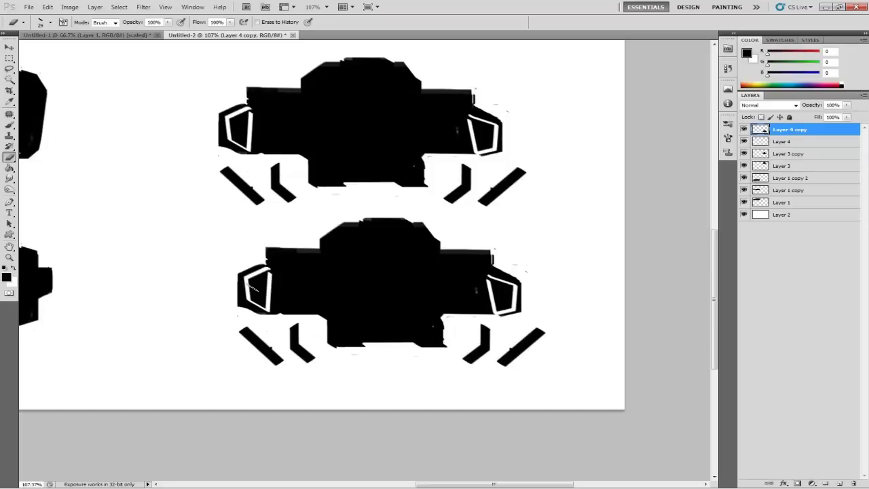
pyautogui.rightClick(377, 312)
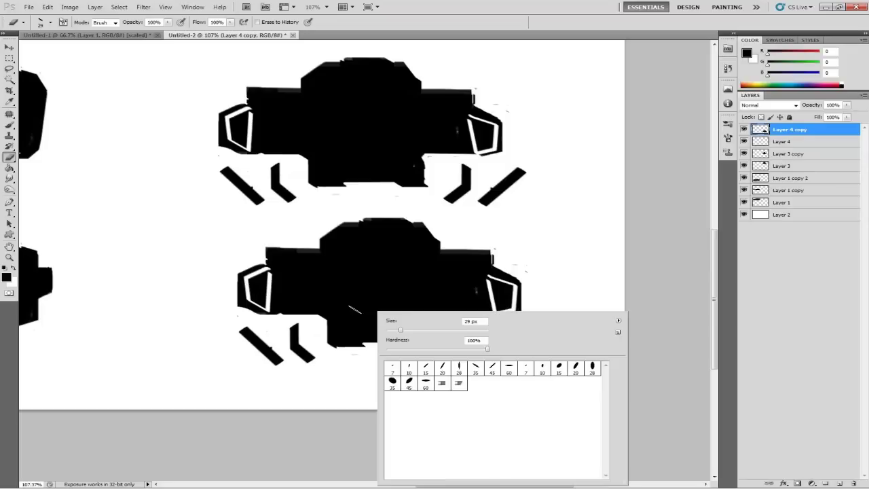
pyautogui.click(409, 367)
pyautogui.click(728, 124)
pyautogui.click(601, 122)
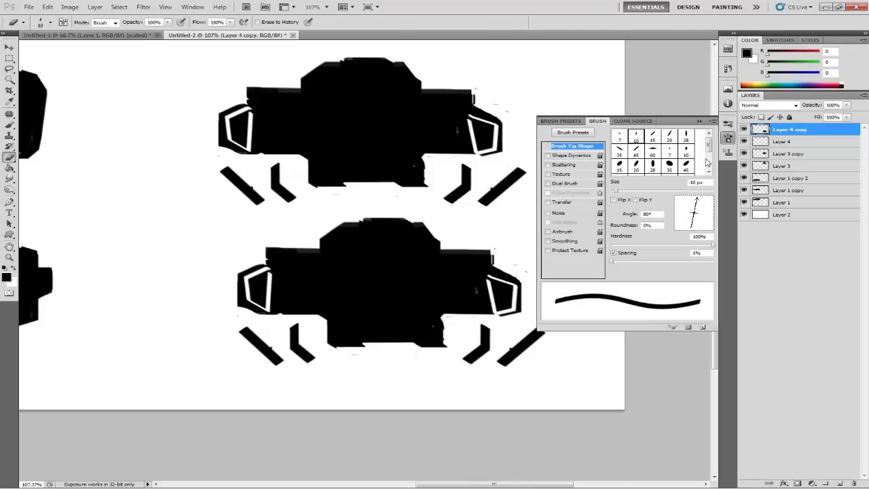
pyautogui.moveTo(698, 201)
pyautogui.mouseDown()
pyautogui.moveTo(683, 203)
pyautogui.moveTo(681, 215)
pyautogui.mouseUp()
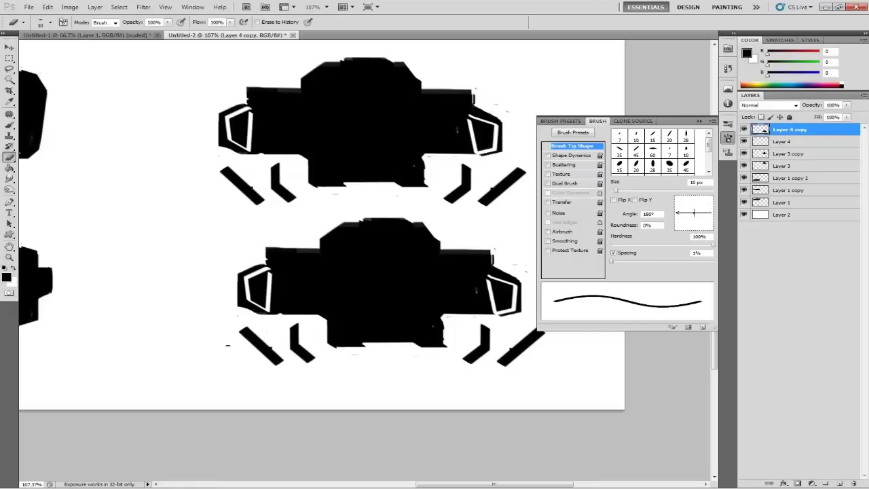
# Enable Shape Dynamics for the Brush tool and set its tip to 12 px at an angle of 180°
pyautogui.click(10, 125)
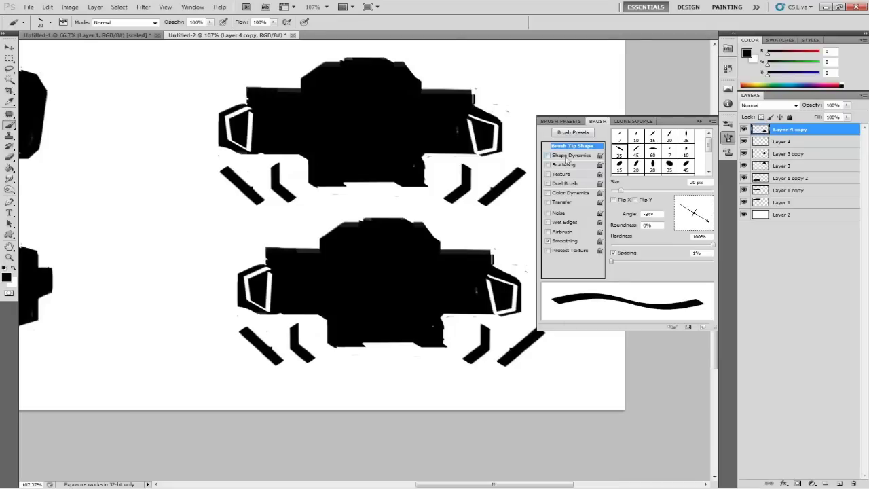
pyautogui.click(569, 155)
pyautogui.click(575, 145)
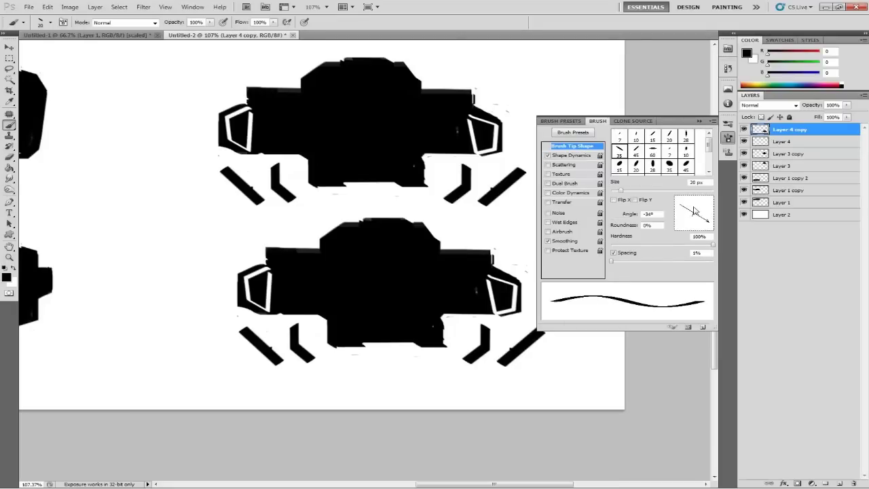
pyautogui.moveTo(682, 211); pyautogui.dragTo(677, 216)
pyautogui.moveTo(620, 191); pyautogui.dragTo(610, 191)
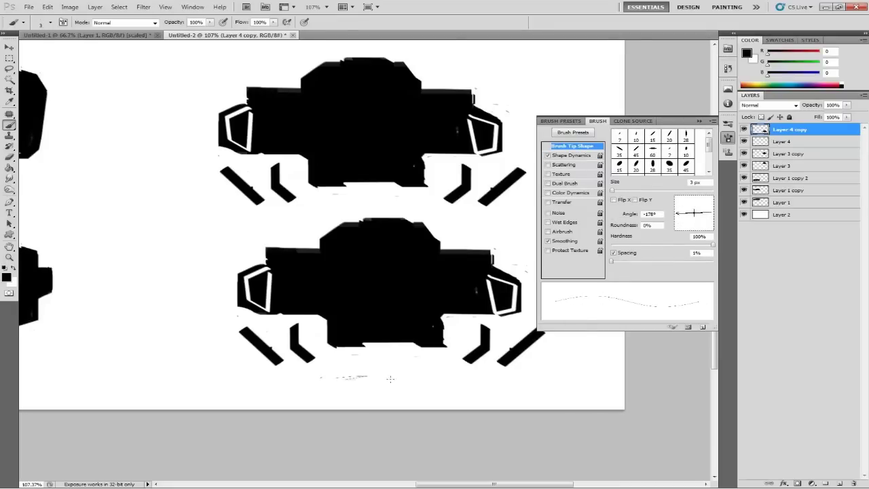
pyautogui.moveTo(682, 215); pyautogui.dragTo(681, 216)
pyautogui.moveTo(612, 192); pyautogui.dragTo(616, 192)
pyautogui.moveTo(324, 367); pyautogui.dragTo(390, 367)
pyautogui.hotkey('ctrl', 'z')
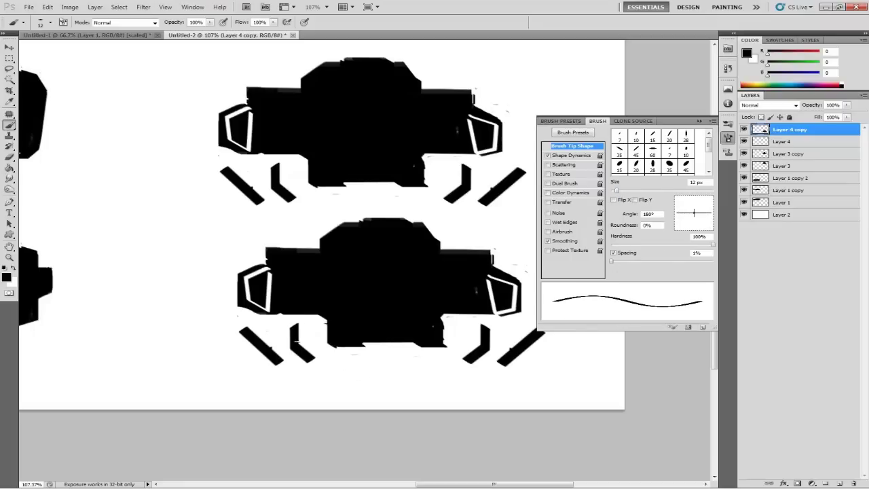
# Paint a thin horizontal strut from each bent fin to the third front-view ship's lower hull
pyautogui.moveTo(296, 342); pyautogui.dragTo(328, 325)
pyautogui.hotkey('ctrl', 'z')
pyautogui.moveTo(299, 331)
pyautogui.mouseDown()
pyautogui.moveTo(331, 331)
pyautogui.moveTo(296, 332)
pyautogui.mouseUp()
pyautogui.hotkey('ctrl', 'z')
pyautogui.moveTo(437, 331); pyautogui.dragTo(485, 331)
# Paint a diagonal strut from each bent fin's lower end to the hull with the 7 px tip
pyautogui.click(620, 136)
pyautogui.moveTo(307, 353); pyautogui.dragTo(328, 357)
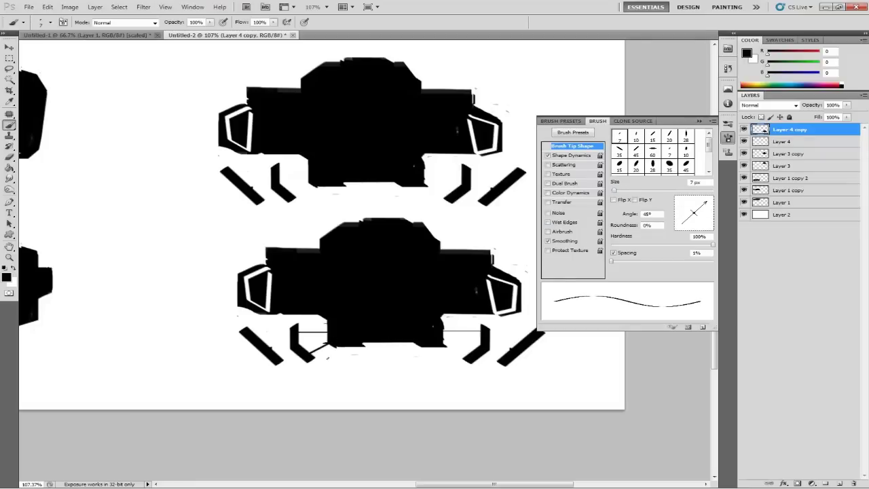
pyautogui.moveTo(474, 351); pyautogui.dragTo(443, 340)
pyautogui.press('space')
pyautogui.moveTo(422, 304); pyautogui.dragTo(345, 286)
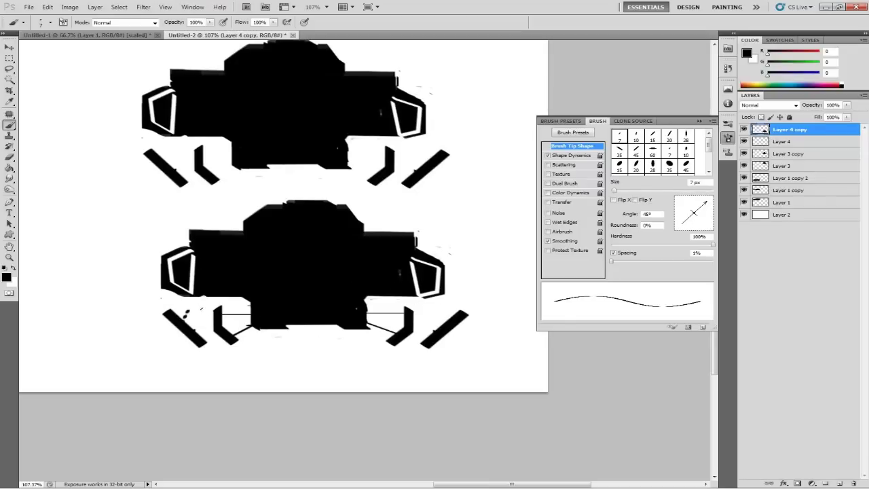
pyautogui.moveTo(186, 308)
pyautogui.mouseDown()
pyautogui.moveTo(186, 326)
pyautogui.moveTo(209, 308)
pyautogui.moveTo(207, 296)
pyautogui.mouseUp()
pyautogui.hotkey('ctrl', 'alt', 'z')
pyautogui.hotkey('ctrl', 'alt', 'z')
pyautogui.hotkey('ctrl', 'alt', 'z')
pyautogui.moveTo(178, 333)
pyautogui.mouseDown()
pyautogui.moveTo(179, 346)
pyautogui.moveTo(224, 357)
pyautogui.moveTo(263, 357)
pyautogui.moveTo(263, 332)
pyautogui.mouseUp()
pyautogui.hotkey('ctrl', 'alt', 'z')
pyautogui.hotkey('ctrl', 'alt', 'z')
pyautogui.hotkey('ctrl', 'alt', 'z')
# Paint a thin bracket with a short vertical end beneath each side pod, using a 10 px tip at 180°
pyautogui.click(635, 135)
pyautogui.moveTo(692, 212); pyautogui.dragTo(677, 213)
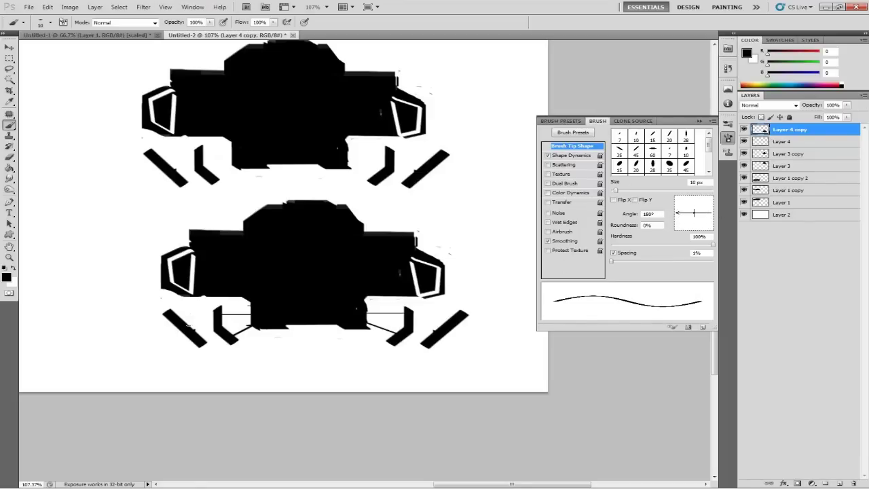
pyautogui.moveTo(190, 325)
pyautogui.mouseDown()
pyautogui.moveTo(190, 308)
pyautogui.moveTo(251, 301)
pyautogui.mouseUp()
pyautogui.hotkey('ctrl', 'z')
pyautogui.moveTo(437, 320)
pyautogui.mouseDown()
pyautogui.moveTo(438, 302)
pyautogui.moveTo(365, 301)
pyautogui.mouseUp()
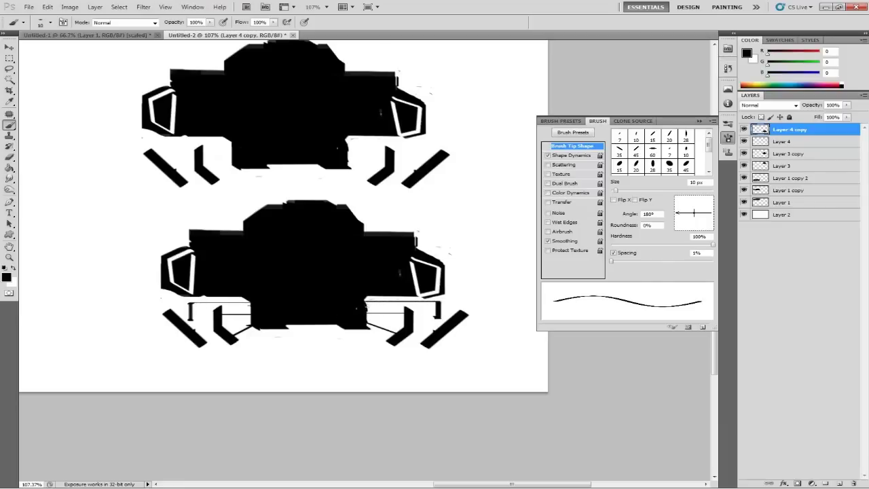
# Slice both outer diagonal bars into segments with a white 5 px brush, angled -137° for the left bar and -29° for the right
pyautogui.moveTo(303, 230)
pyautogui.mouseDown()
pyautogui.moveTo(328, 240)
pyautogui.moveTo(289, 244)
pyautogui.moveTo(289, 227)
pyautogui.mouseUp()
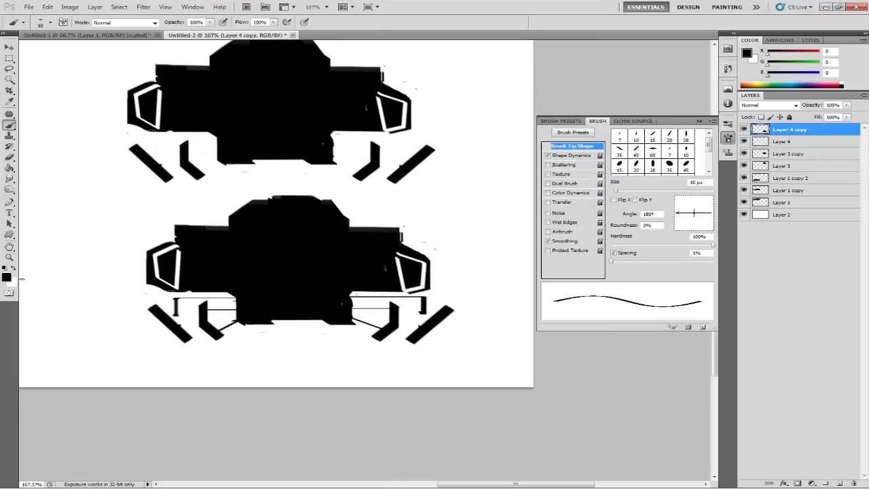
pyautogui.click(14, 269)
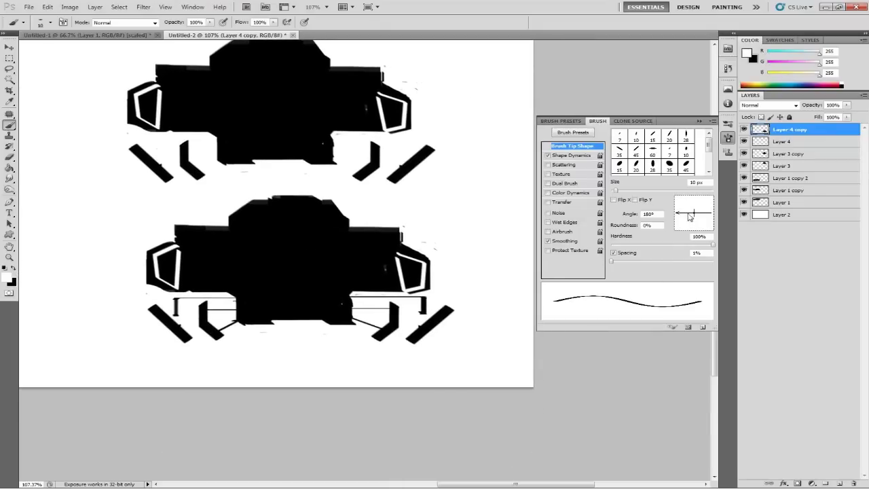
pyautogui.moveTo(688, 217); pyautogui.dragTo(683, 223)
pyautogui.click(153, 311)
pyautogui.moveTo(615, 190); pyautogui.dragTo(606, 197)
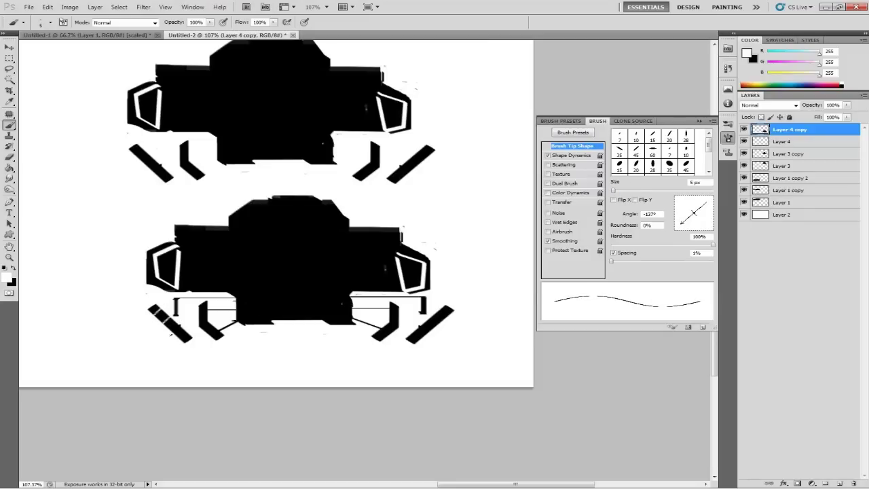
pyautogui.click(180, 324)
pyautogui.moveTo(702, 215)
pyautogui.mouseDown()
pyautogui.moveTo(689, 224)
pyautogui.moveTo(711, 221)
pyautogui.mouseUp()
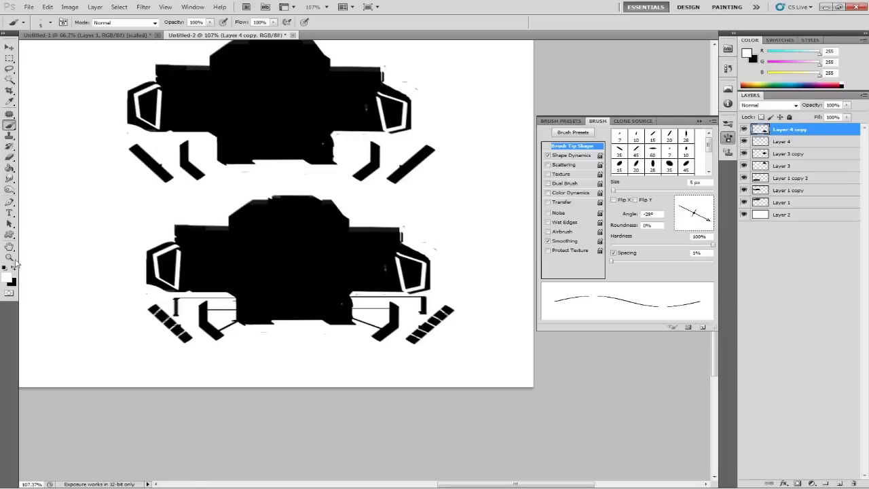
# Add small black details along the segmented outer bars on both sides of the ship
pyautogui.click(15, 267)
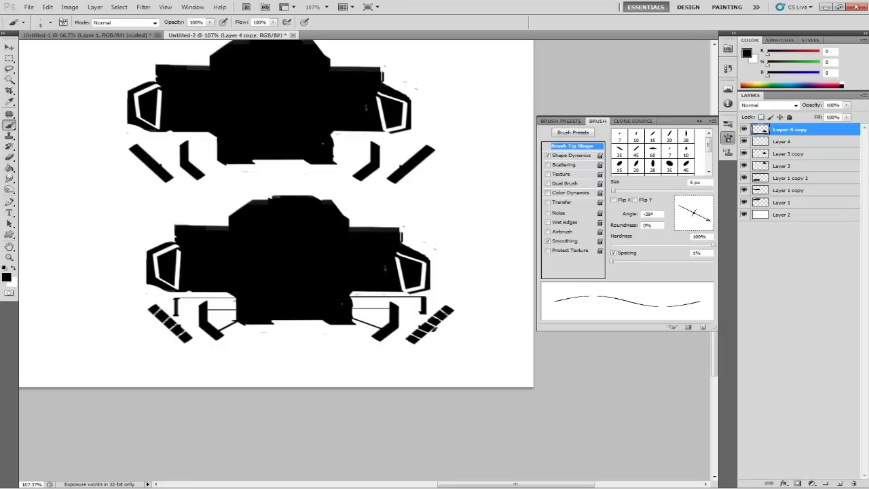
pyautogui.moveTo(708, 219)
pyautogui.mouseDown()
pyautogui.moveTo(693, 229)
pyautogui.moveTo(684, 224)
pyautogui.mouseUp()
pyautogui.moveTo(439, 224)
pyautogui.mouseDown()
pyautogui.moveTo(459, 252)
pyautogui.moveTo(532, 278)
pyautogui.mouseUp()
pyautogui.click(599, 121)
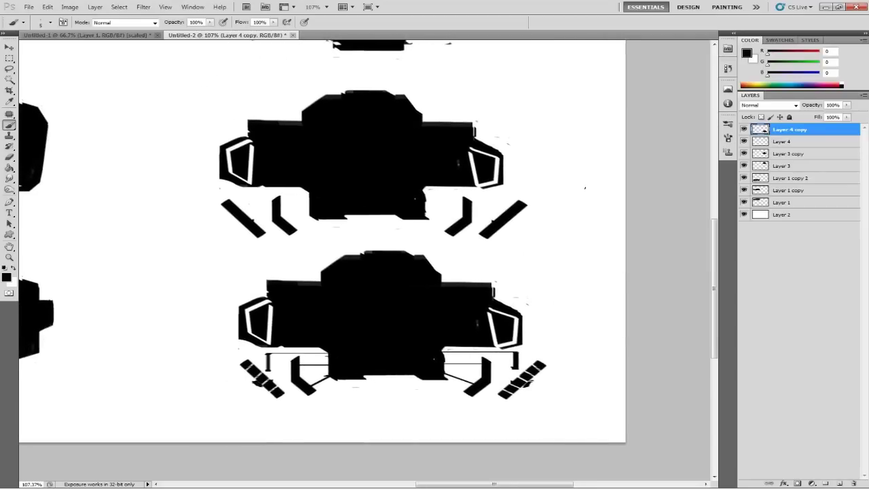
# Close the Untitled-1 document without saving its changes
pyautogui.keyDown('alt'); pyautogui.scroll(-6, 512, 198); pyautogui.keyUp('alt')
pyautogui.keyDown('alt'); pyautogui.scroll(2, 531, 259); pyautogui.keyUp('alt')
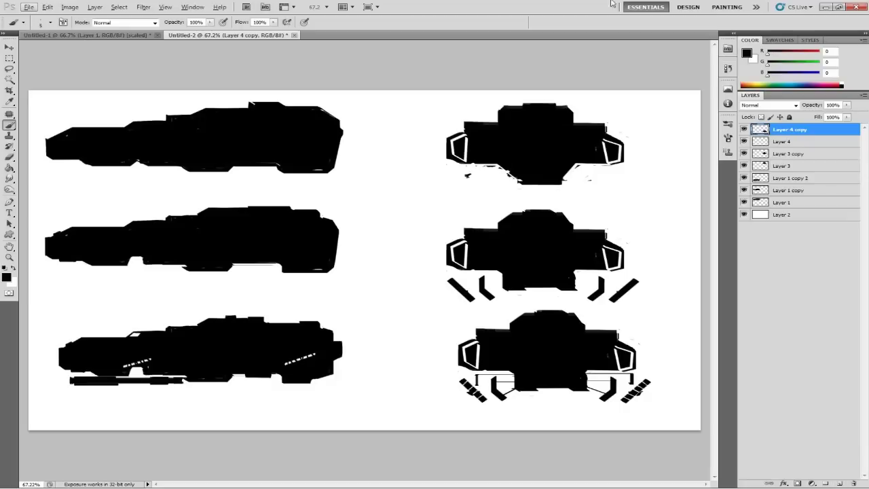
pyautogui.click(157, 35)
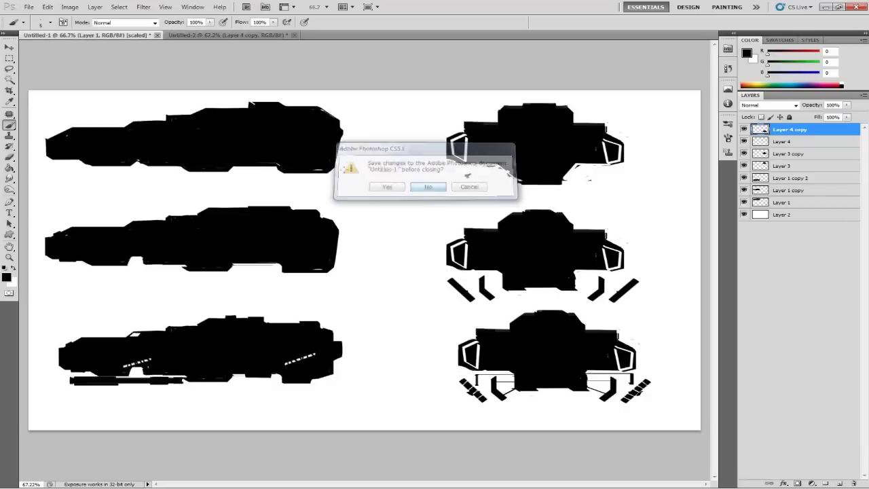
pyautogui.press('n')
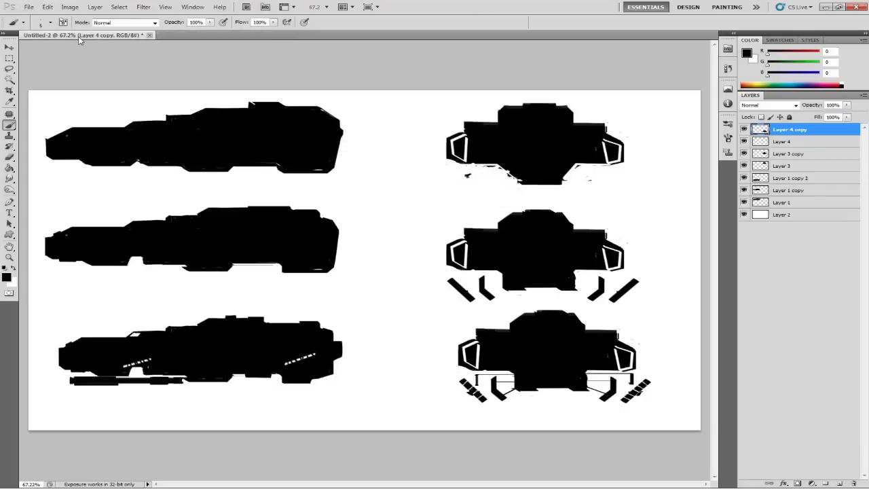
# Create a new document from the Film & Video preset with the DVCPRO HD 720p/29.97 size
pyautogui.hotkey('ctrl', 'n')
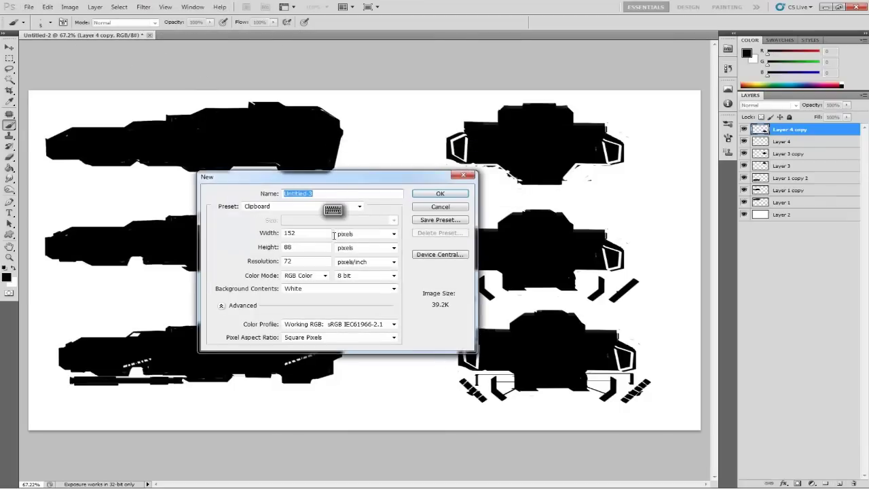
pyautogui.click(285, 206)
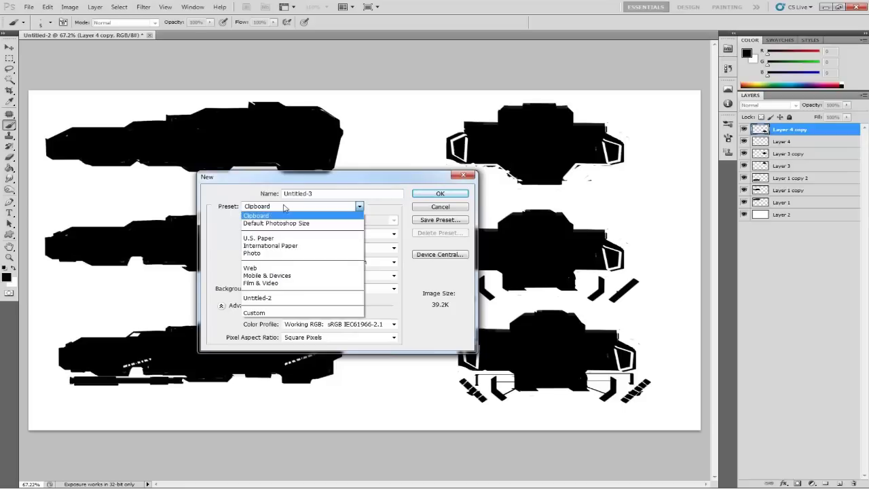
pyautogui.click(286, 246)
pyautogui.click(326, 211)
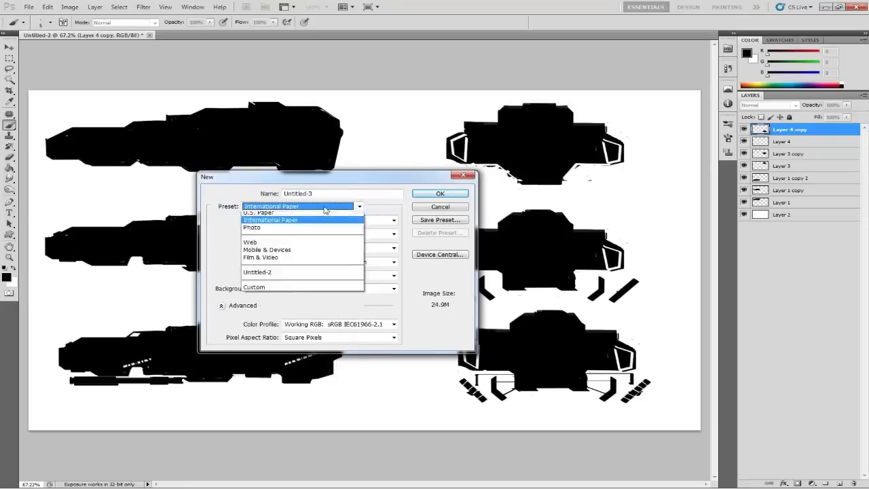
pyautogui.click(286, 281)
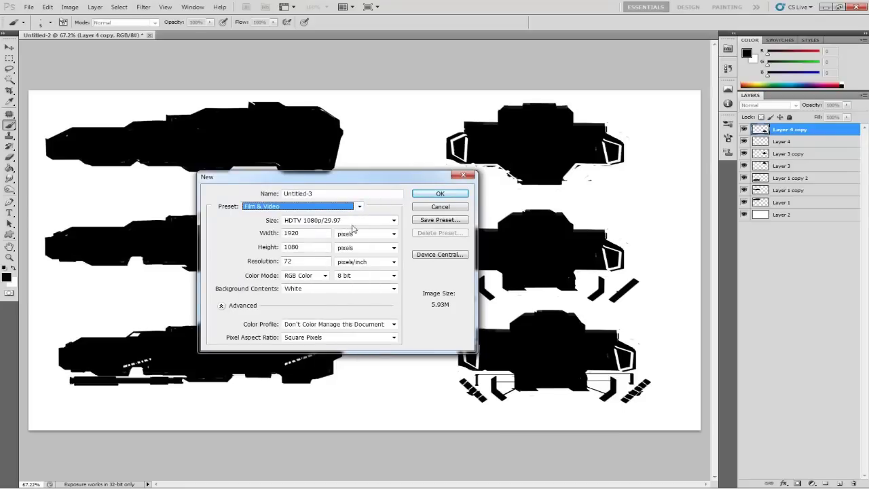
pyautogui.click(352, 222)
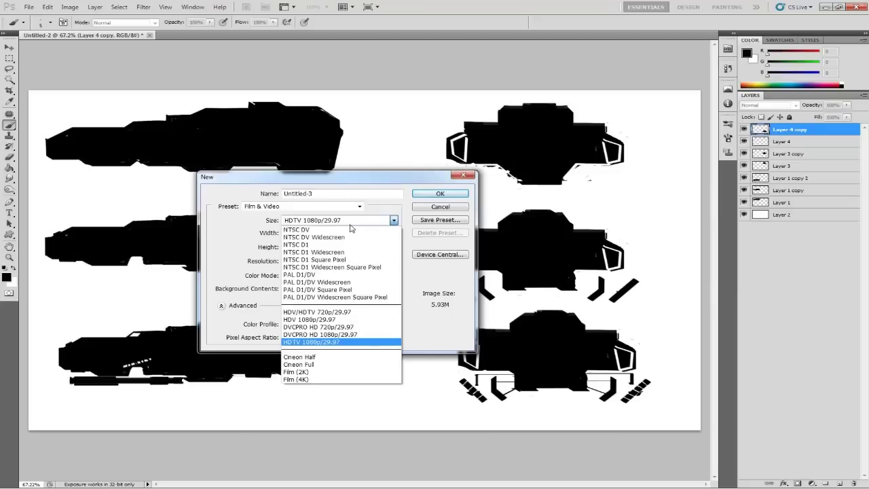
pyautogui.click(352, 327)
pyautogui.click(440, 193)
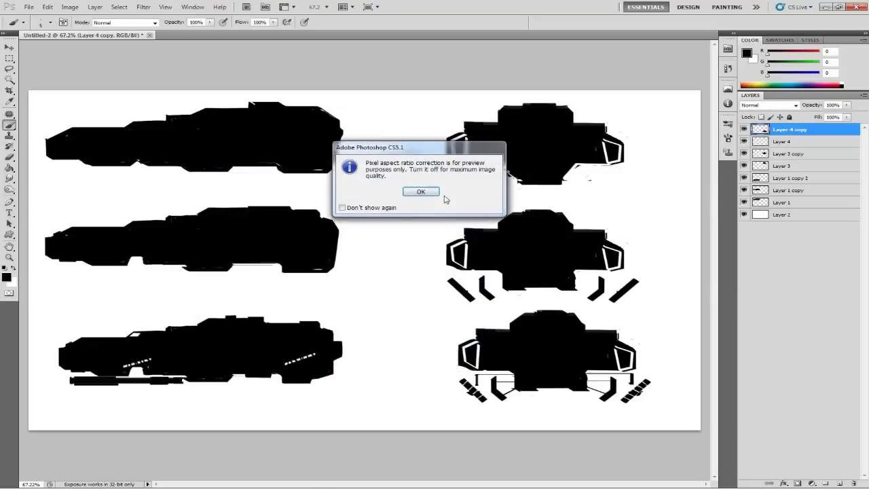
pyautogui.click(418, 190)
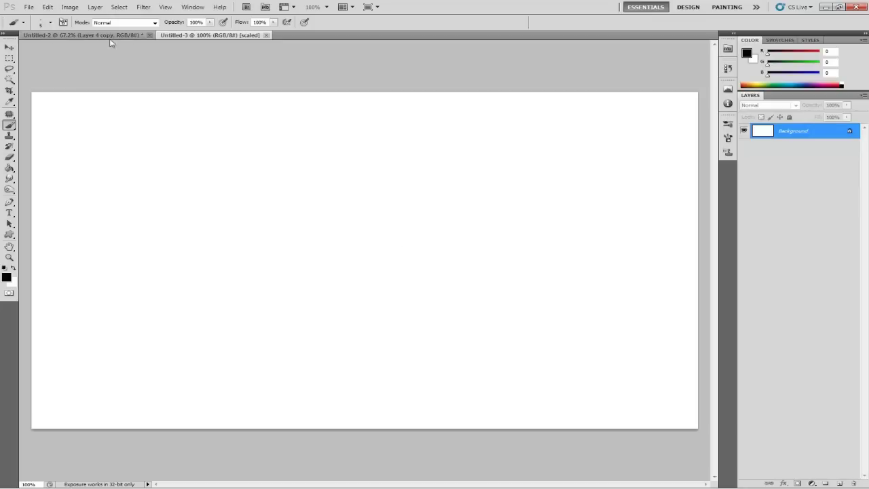
# Return to the Untitled-2 document, select Layer 4 copy, and toggle its visibility to check what it holds
pyautogui.click(112, 36)
pyautogui.click(787, 144)
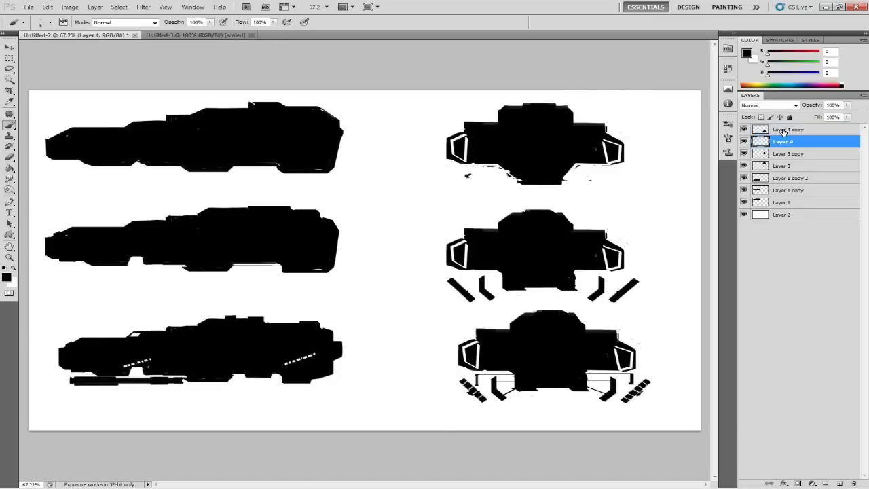
pyautogui.click(783, 131)
pyautogui.click(744, 129)
pyautogui.click(743, 128)
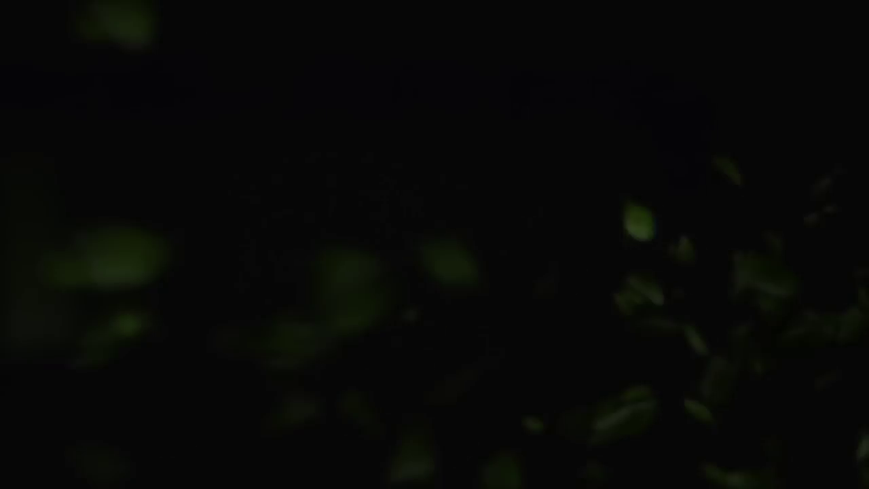